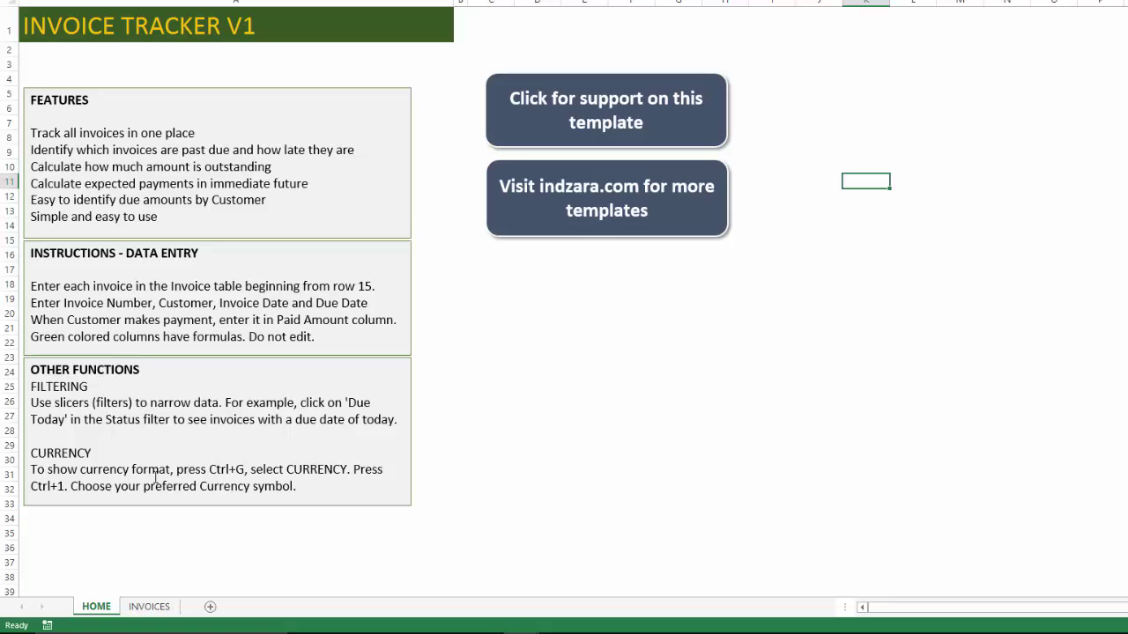
Switch from the HOME sheet to the INVOICES sheet to show the dashboard and invoice table.
left_click(151, 608)
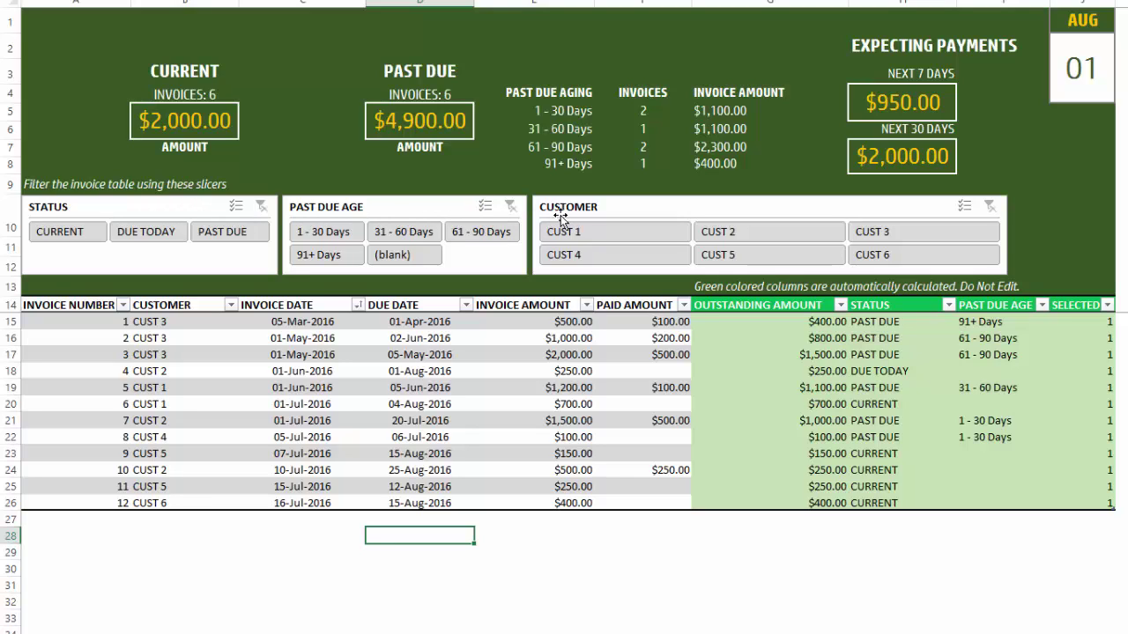
left_click(222, 245)
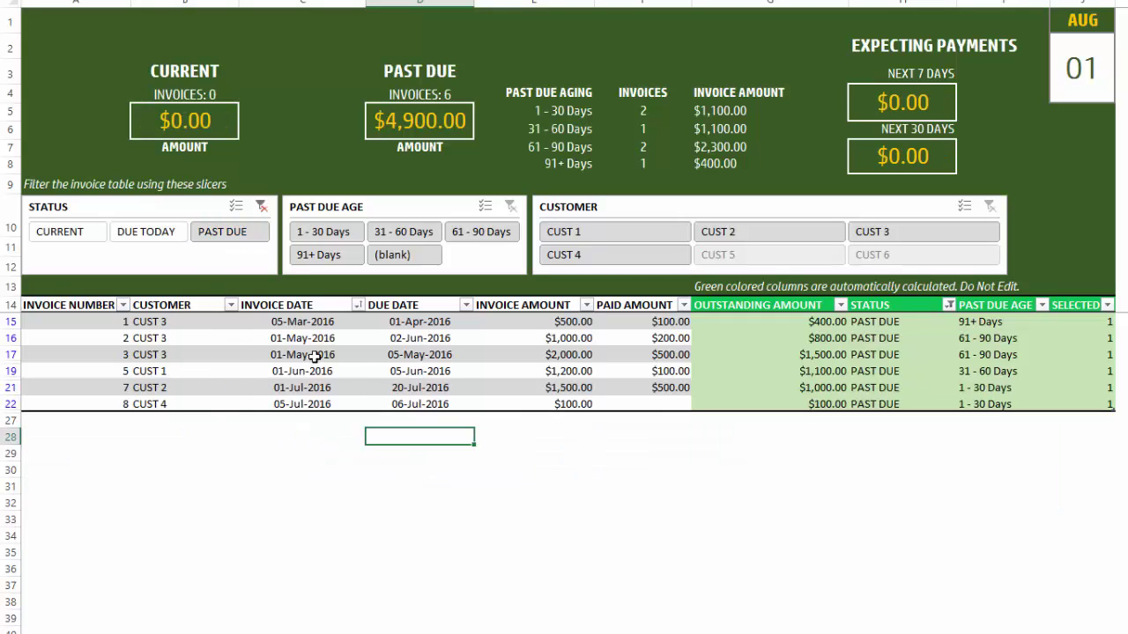
left_click(262, 208)
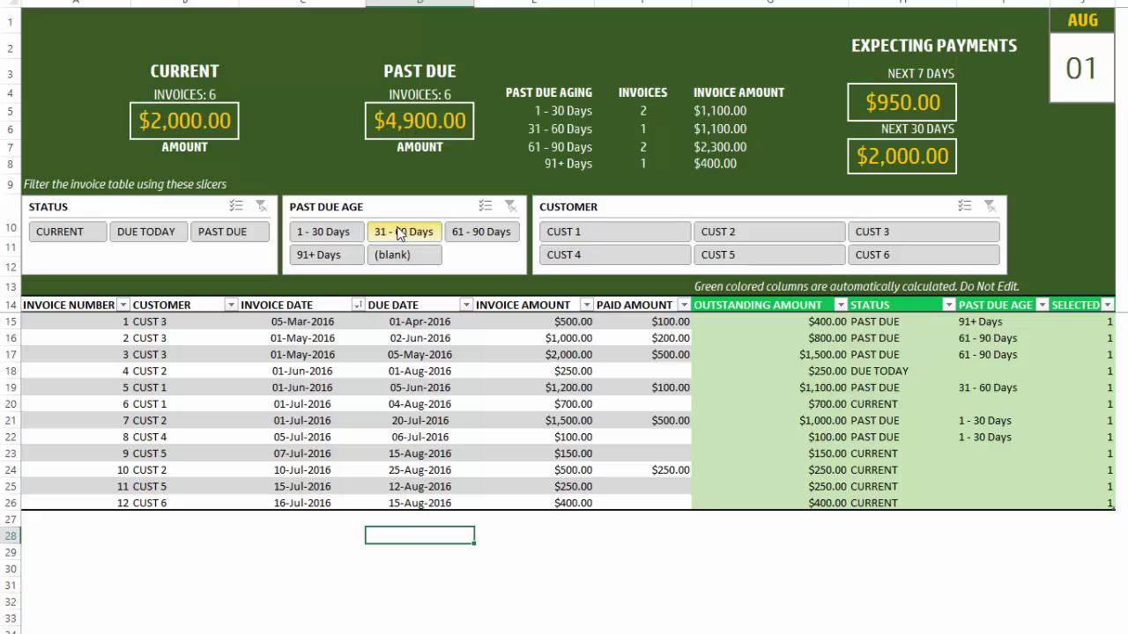
left_click(328, 255)
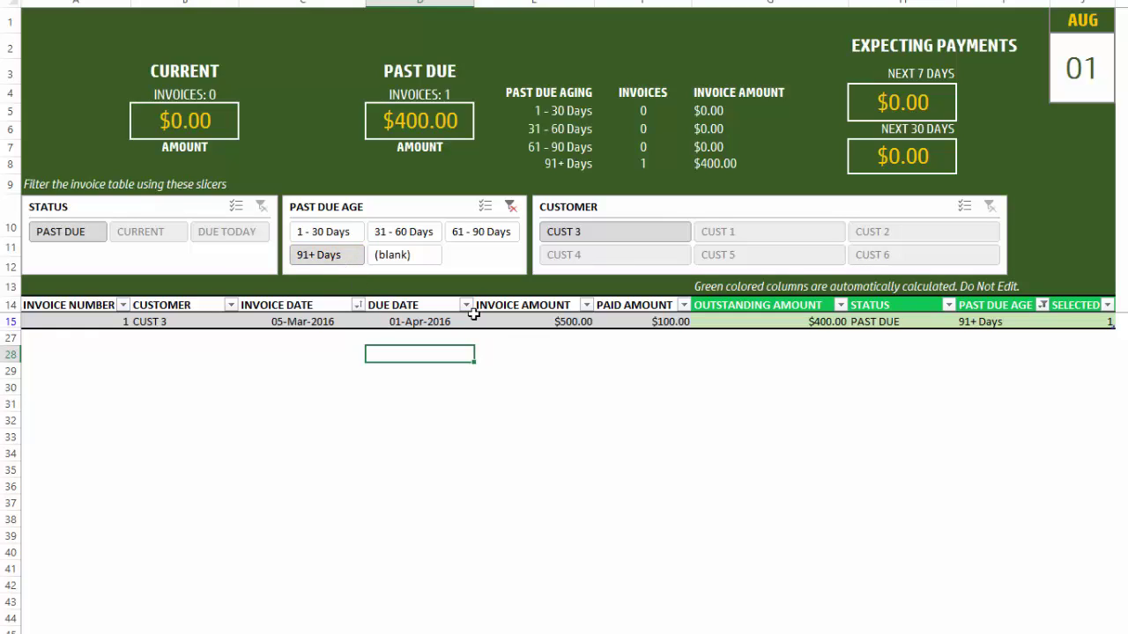
left_click(509, 208)
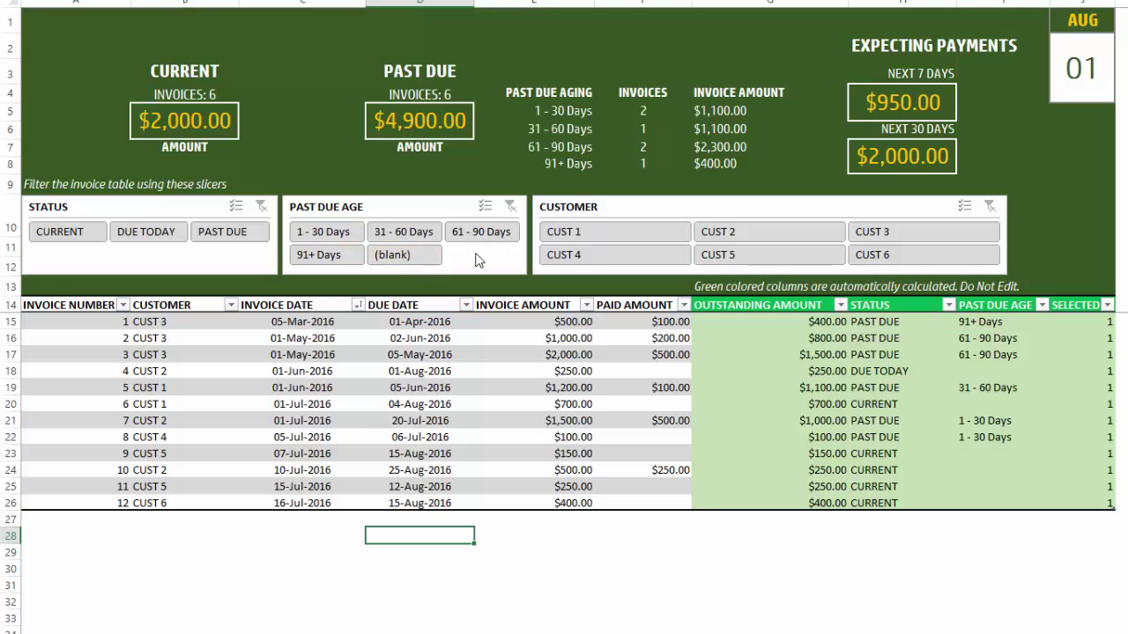
left_click(633, 232)
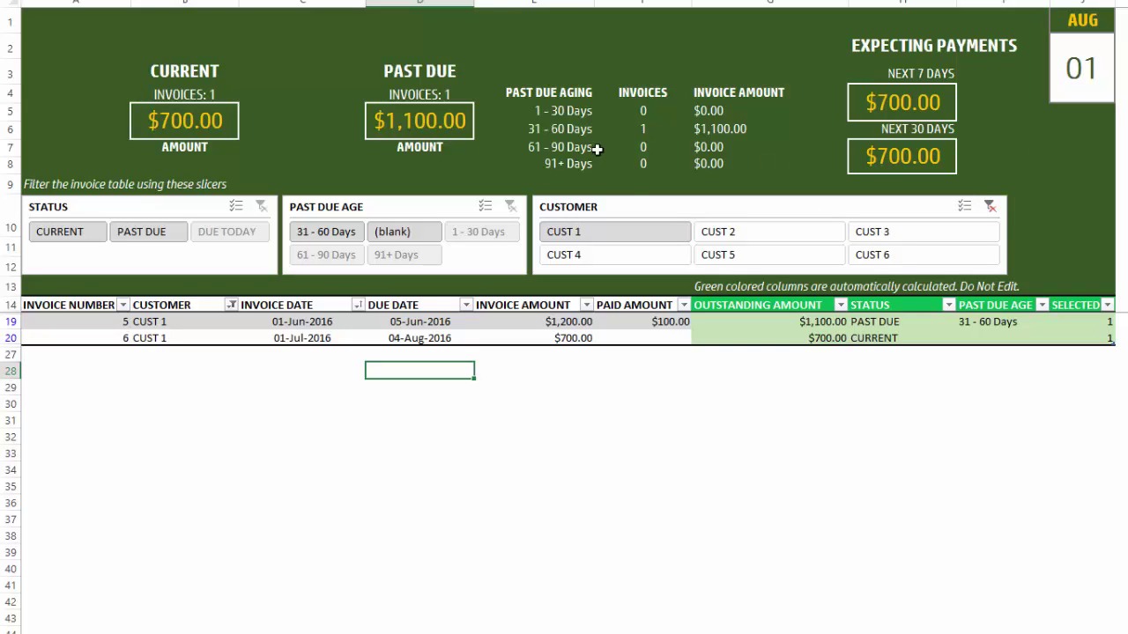
left_click(990, 206)
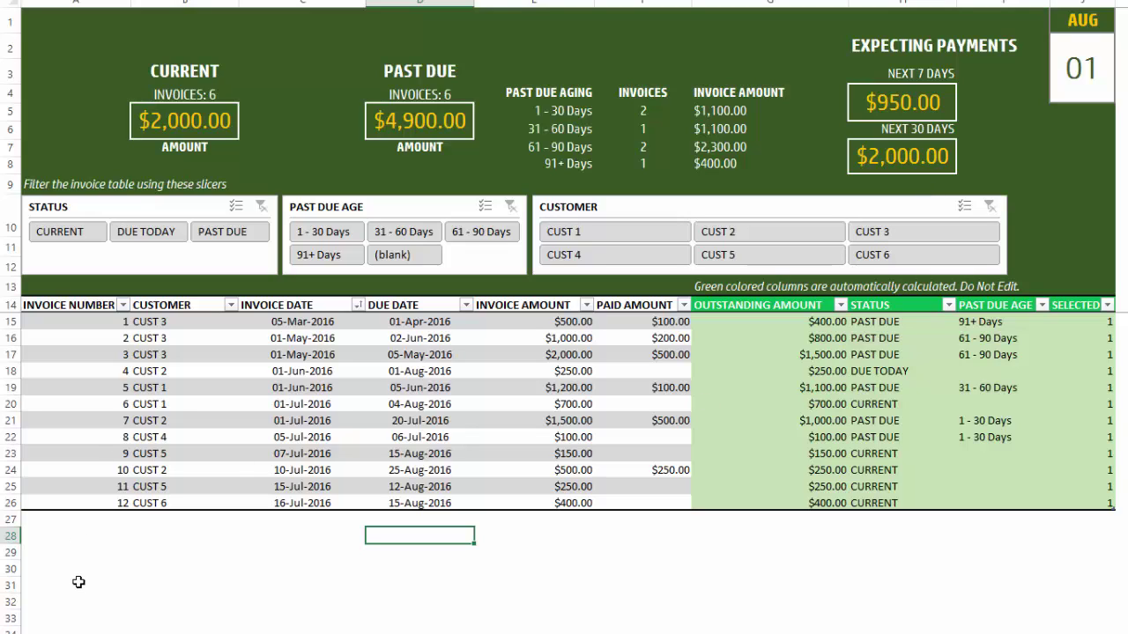
Start row 27 with invoice number 13 for customer CUST 7.
left_click(74, 516)
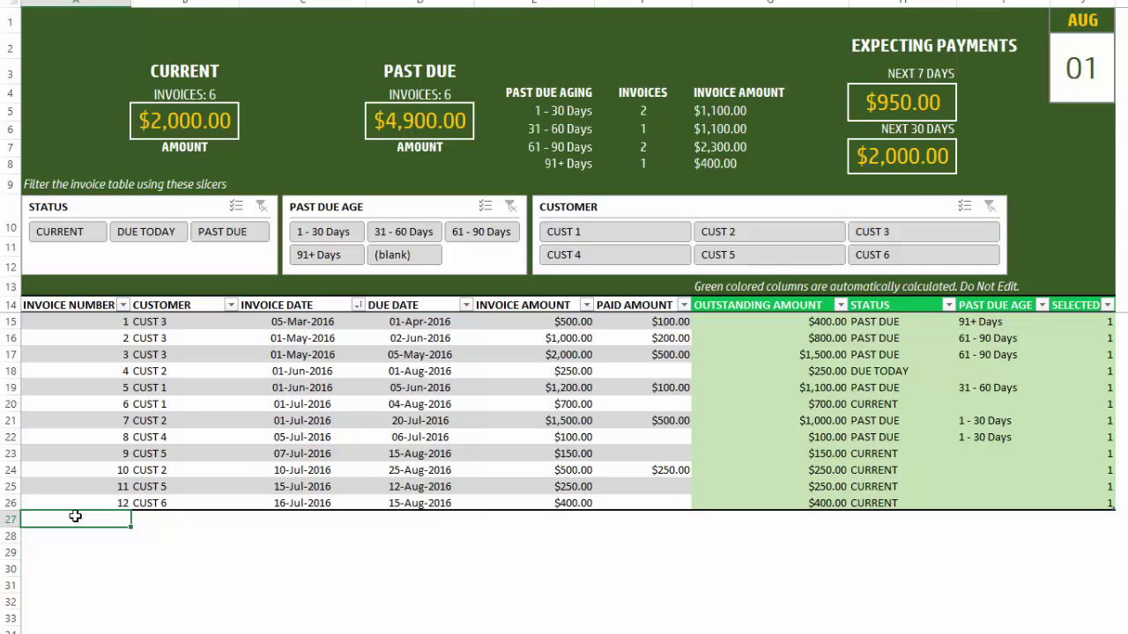
type("13")
key("Return")
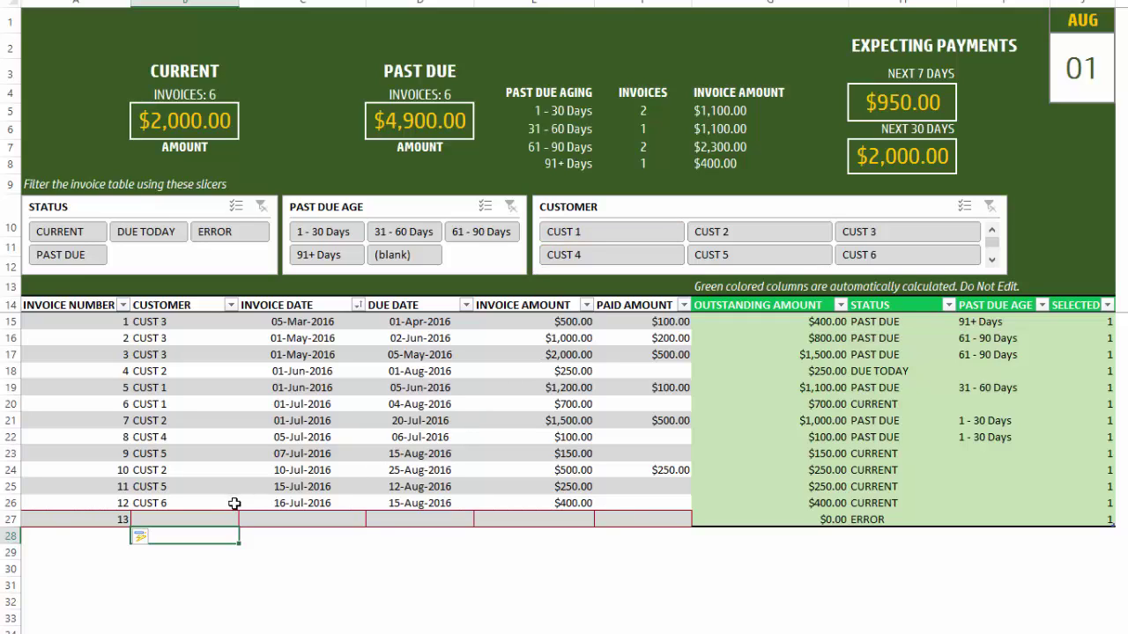
left_click(203, 519)
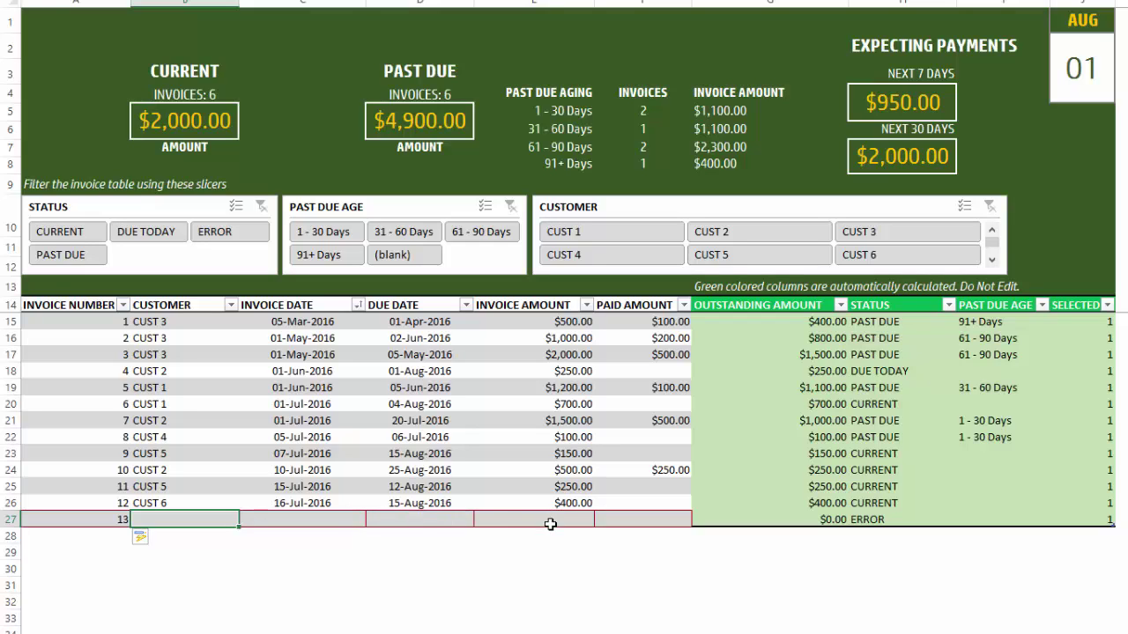
left_click(297, 518)
key("Left")
type("CUST 7")
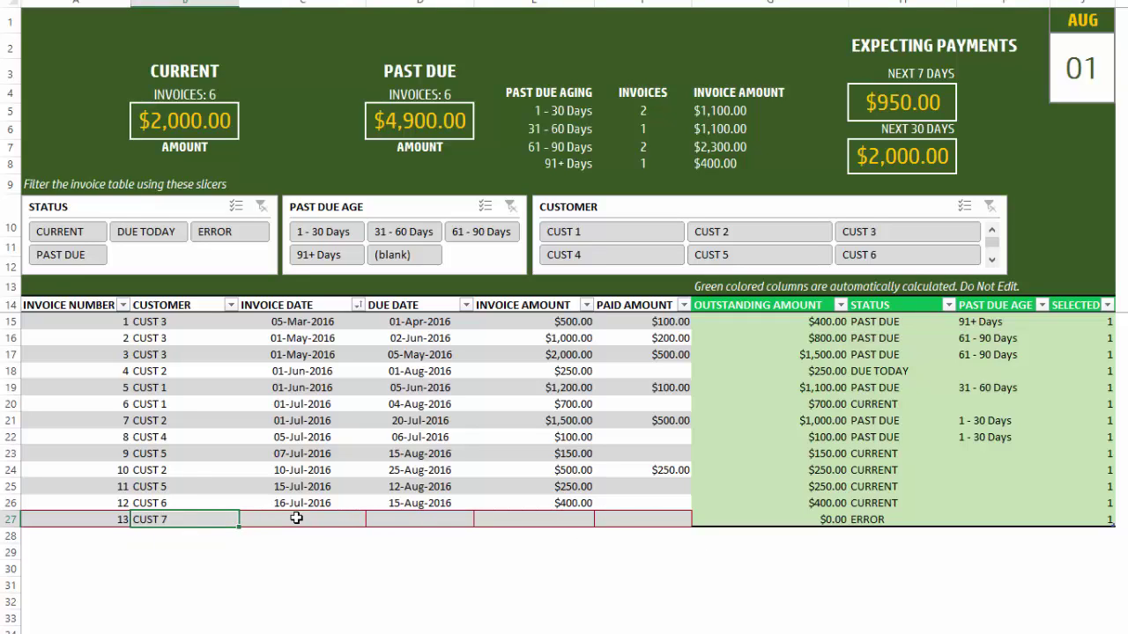
key("Tab")
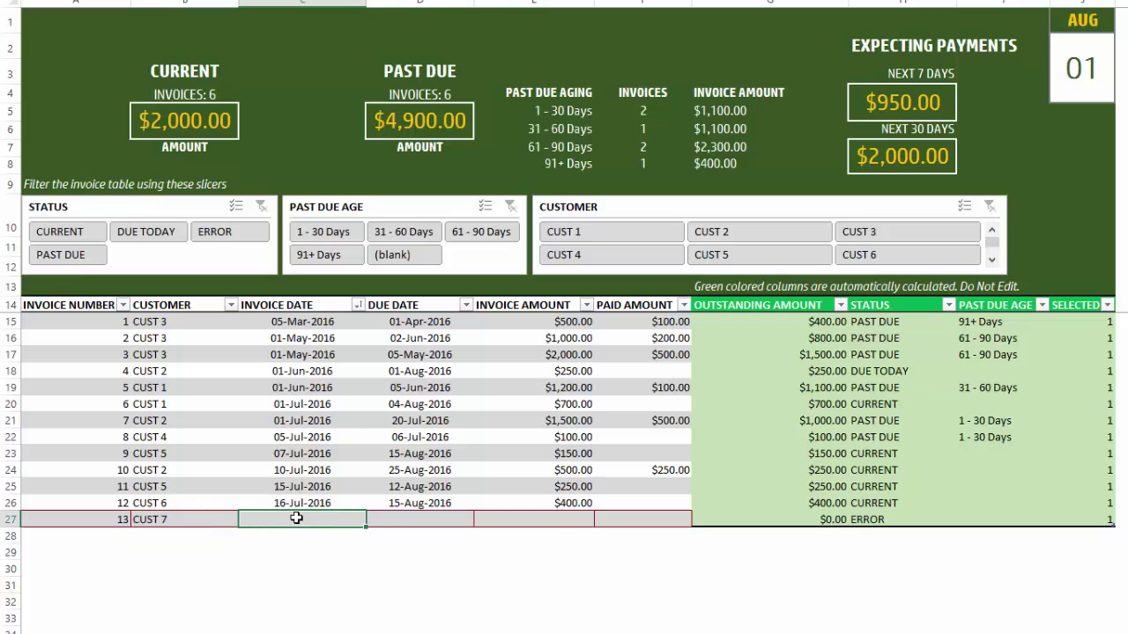
Give invoice 13 invoice date 8/1/2016 and due date 8/15/2016.
type("8/1/2016")
key("Return")
left_click(297, 520)
key("Tab")
type("8/15/2016")
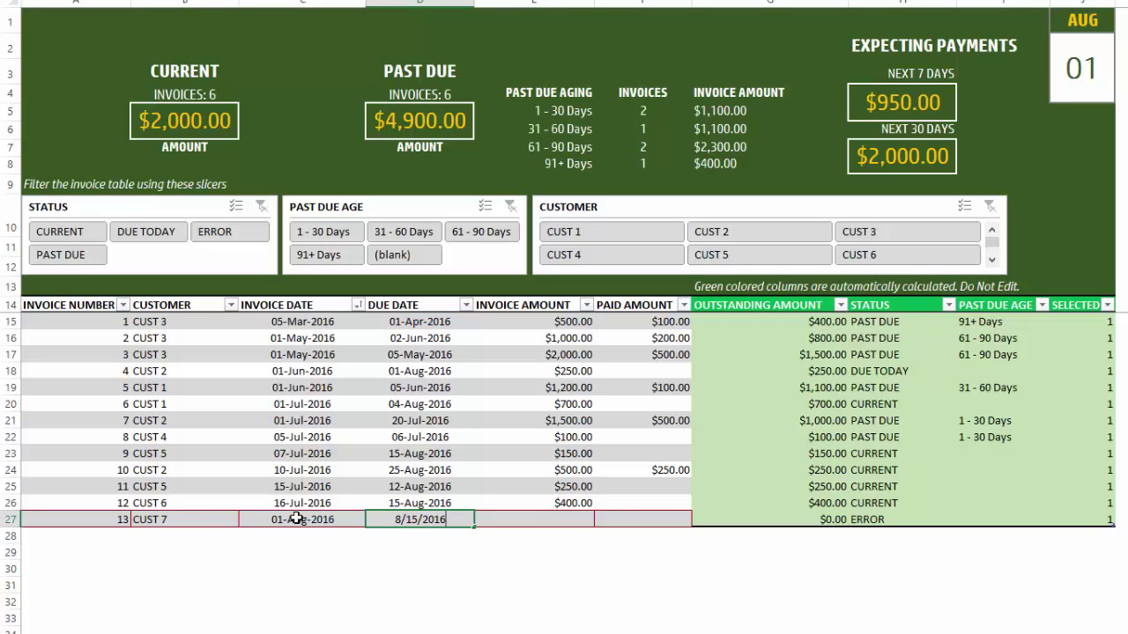
key("Tab")
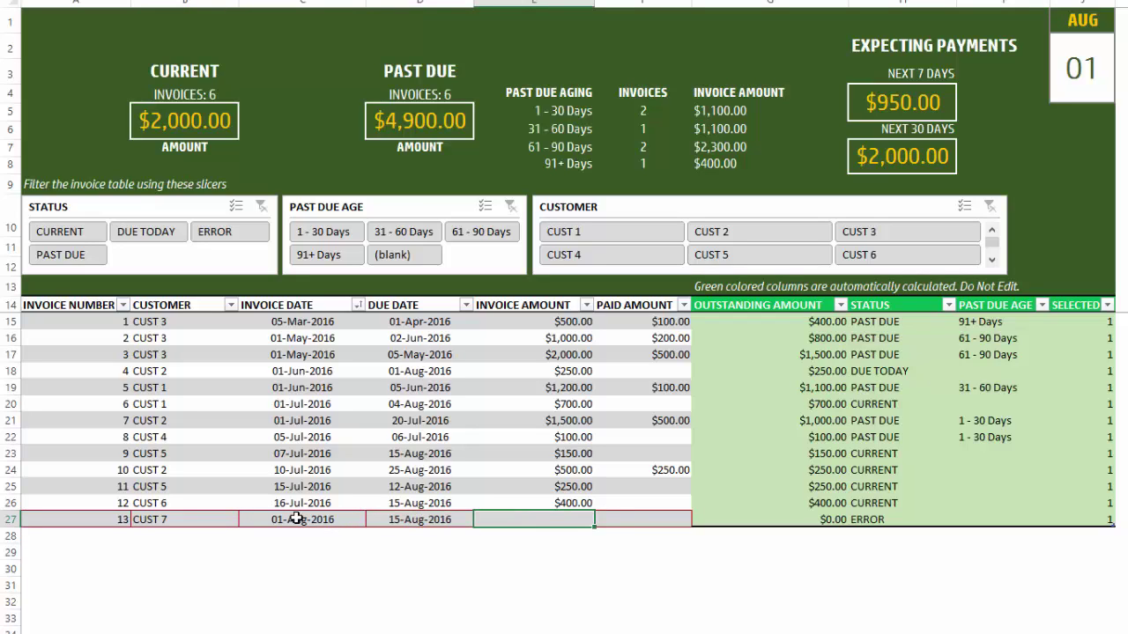
Enter 500 as invoice 13's amount, then correct it to 700.
type("500")
key("Tab")
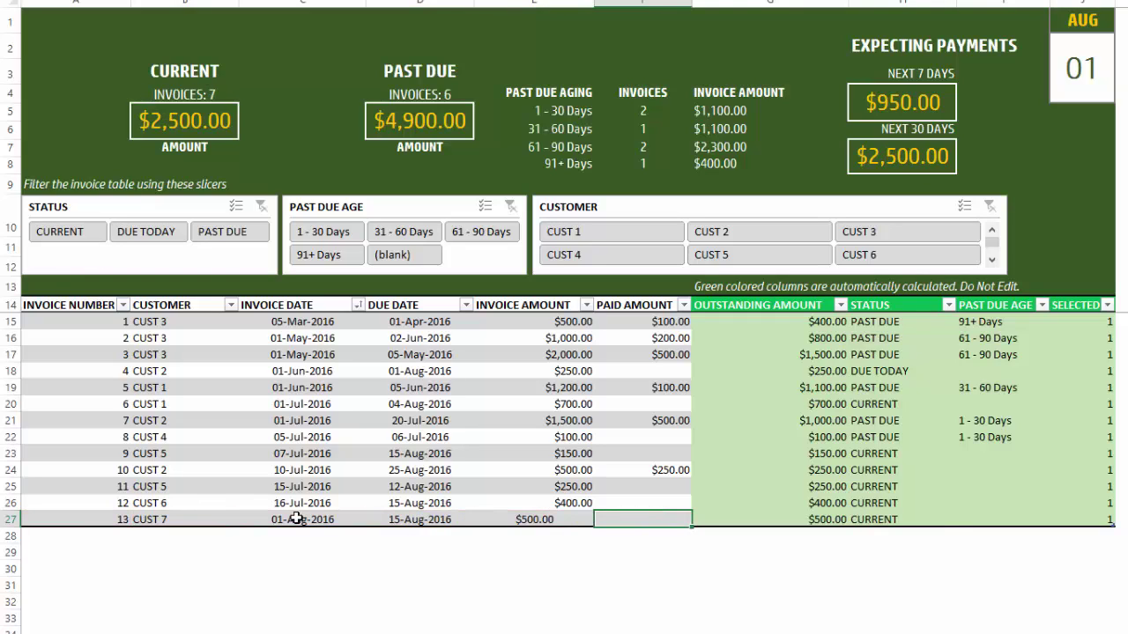
key("Tab")
key("Tab")
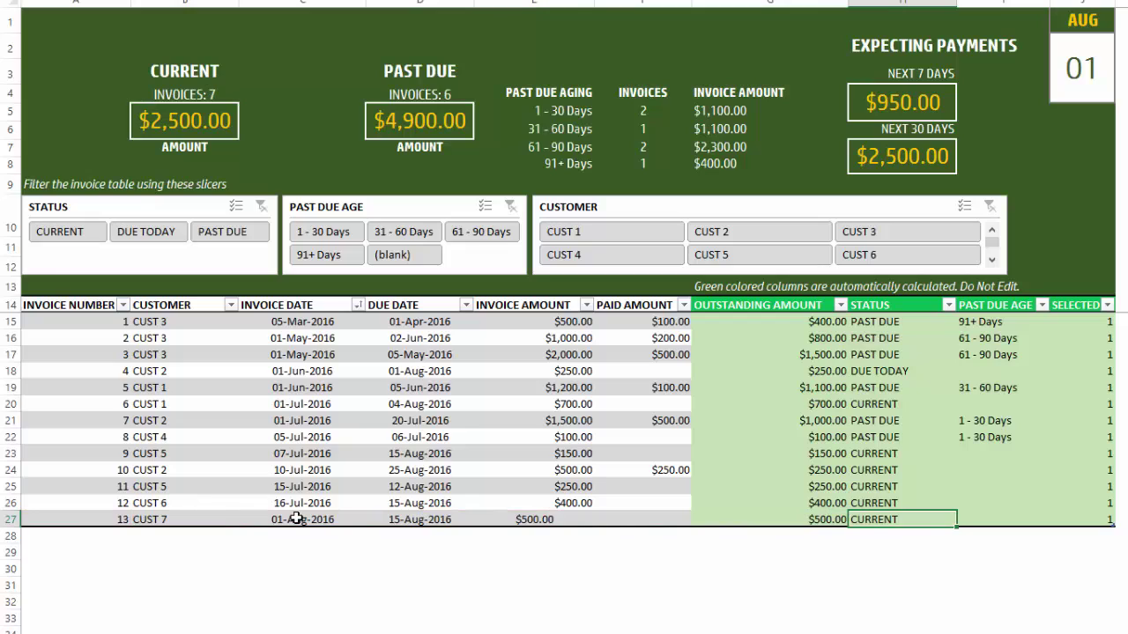
key("Left")
key("Left")
key("Left")
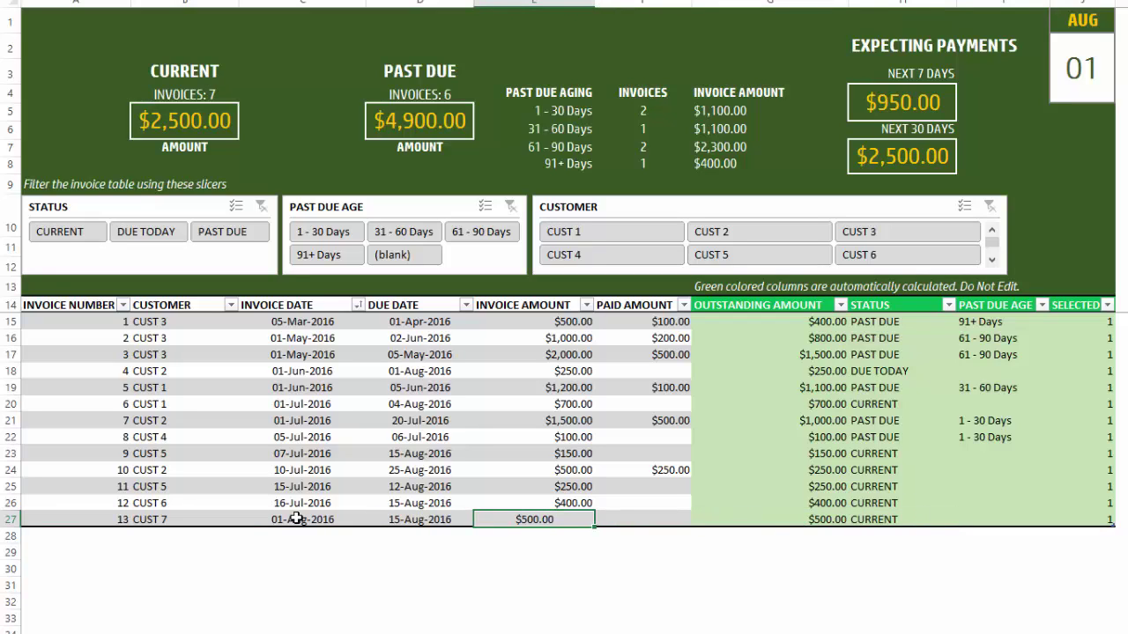
key("Left")
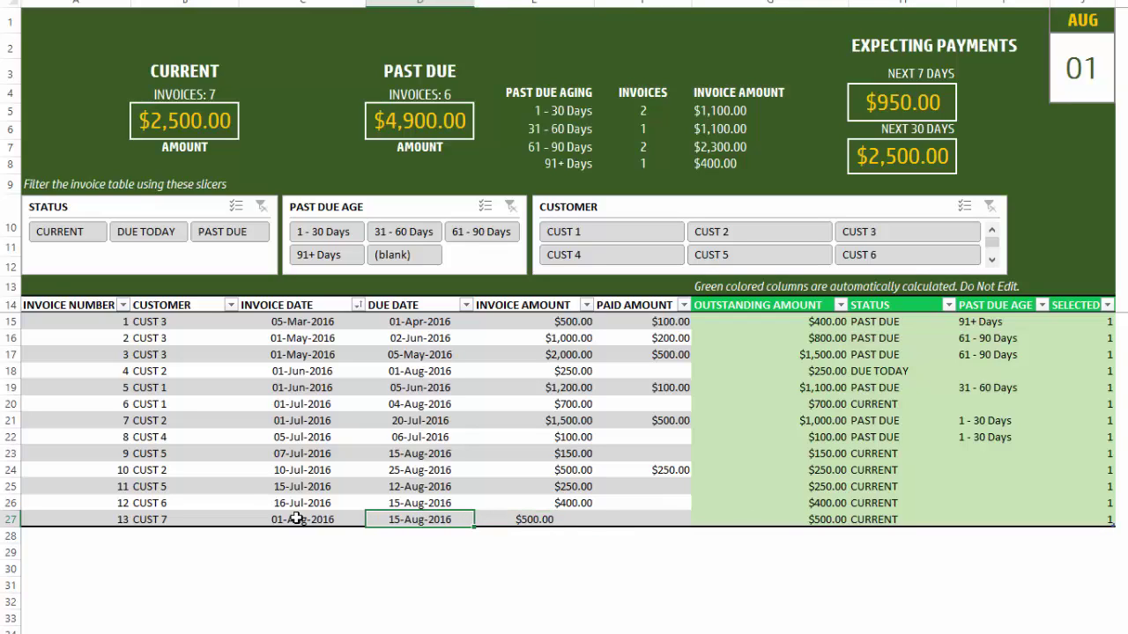
key("Right")
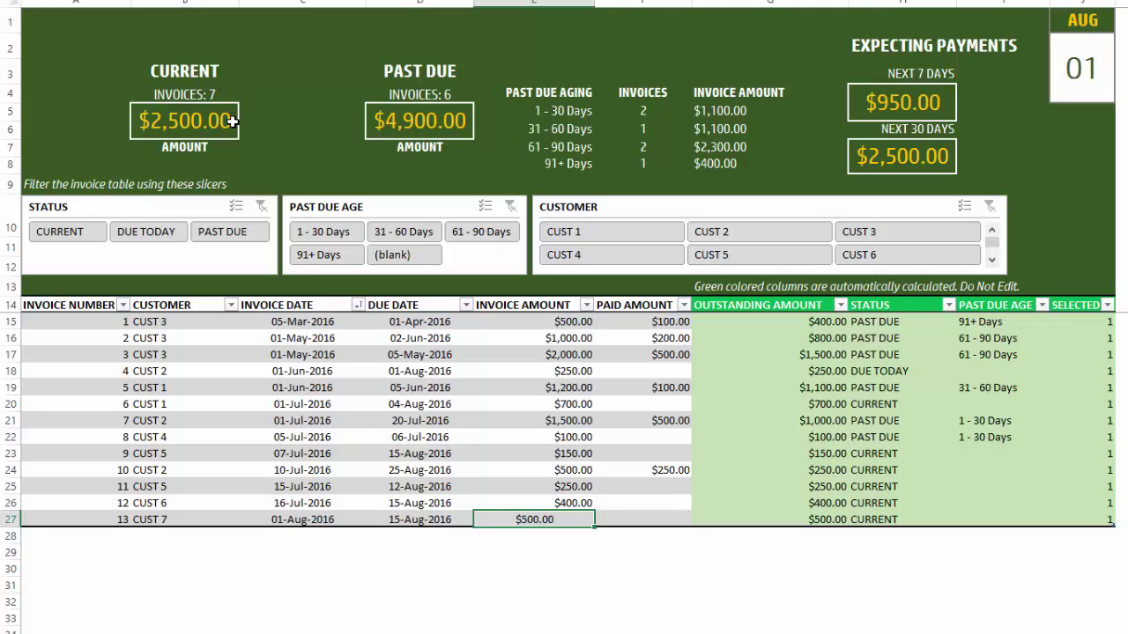
type("700")
key("Return")
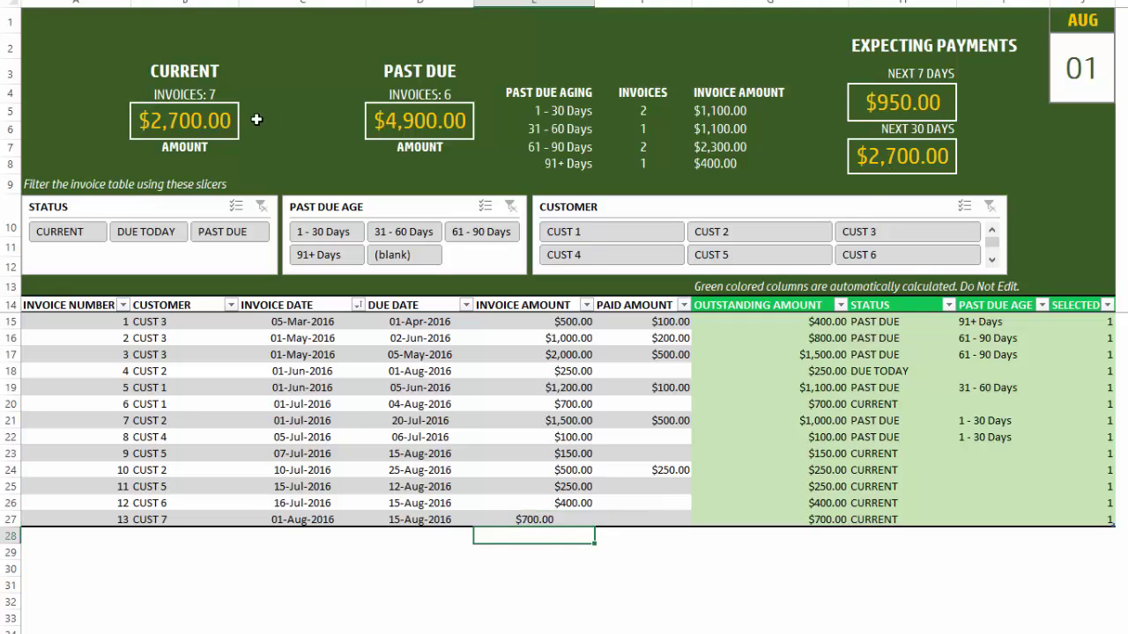
left_click(519, 516)
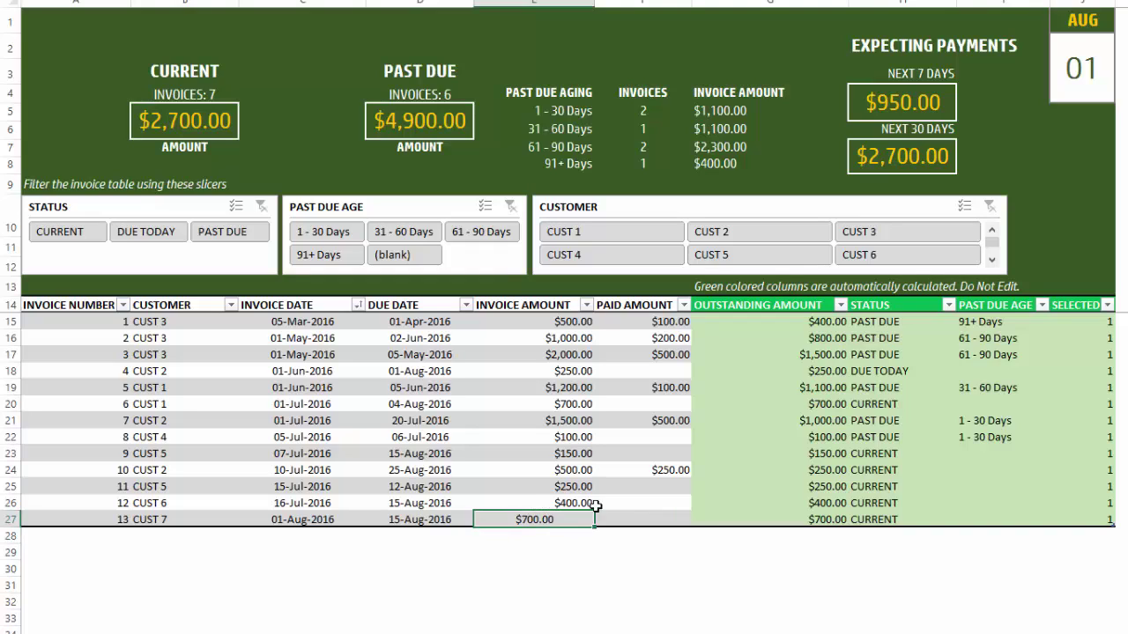
left_click(675, 518)
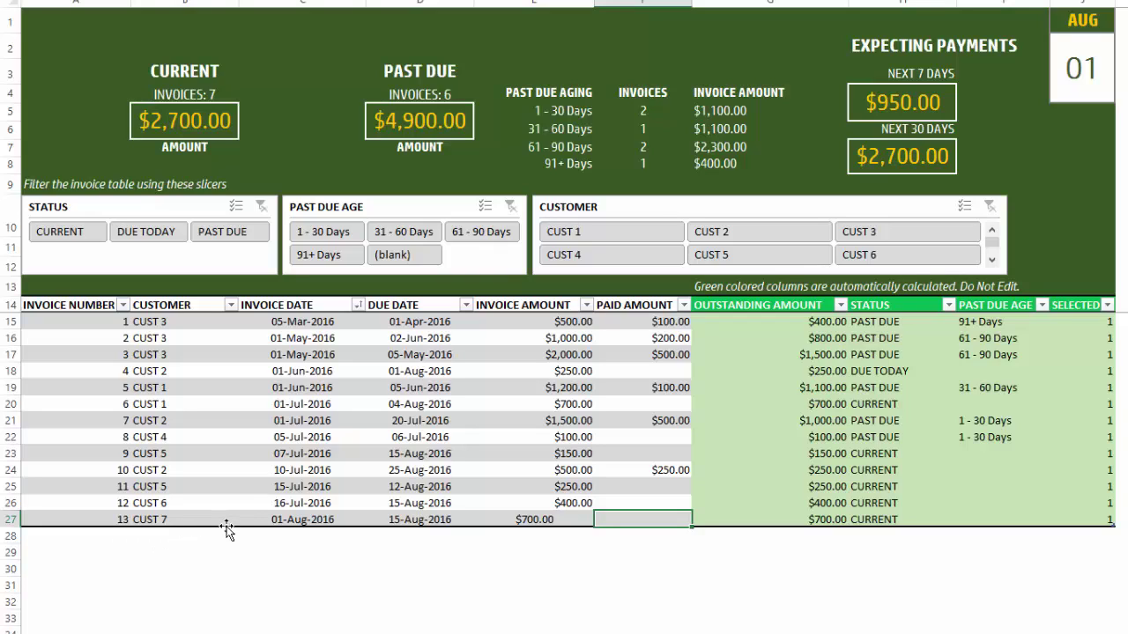
Select the invoice amounts E15:E27 and choose CURRENCY_CELLS in the Go To list.
left_click_drag(509, 321, 599, 519)
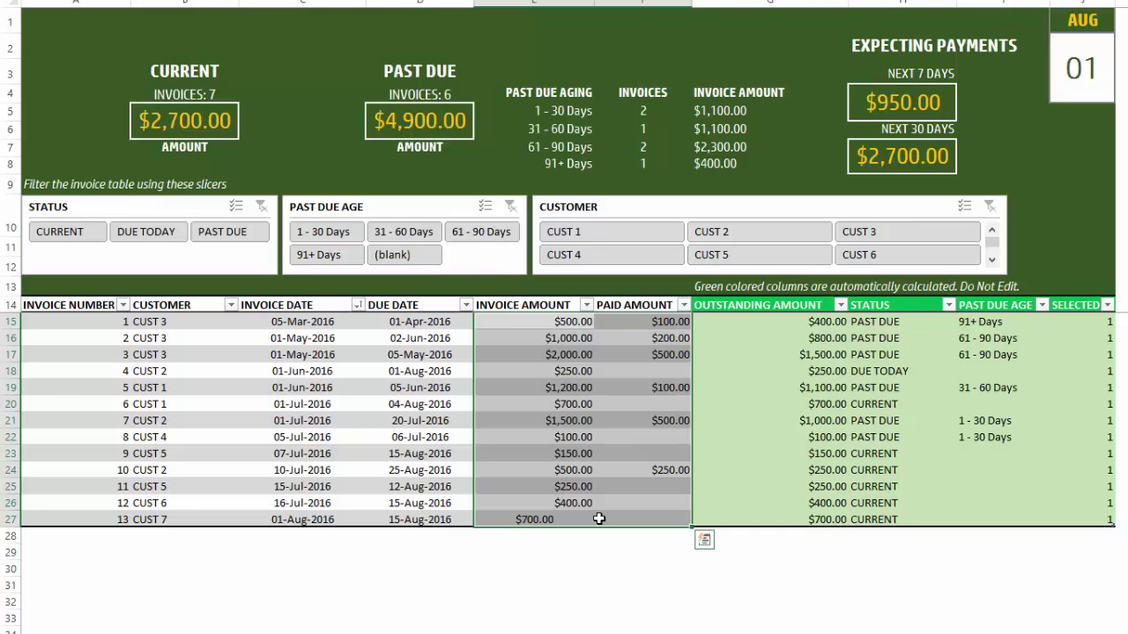
key("F5")
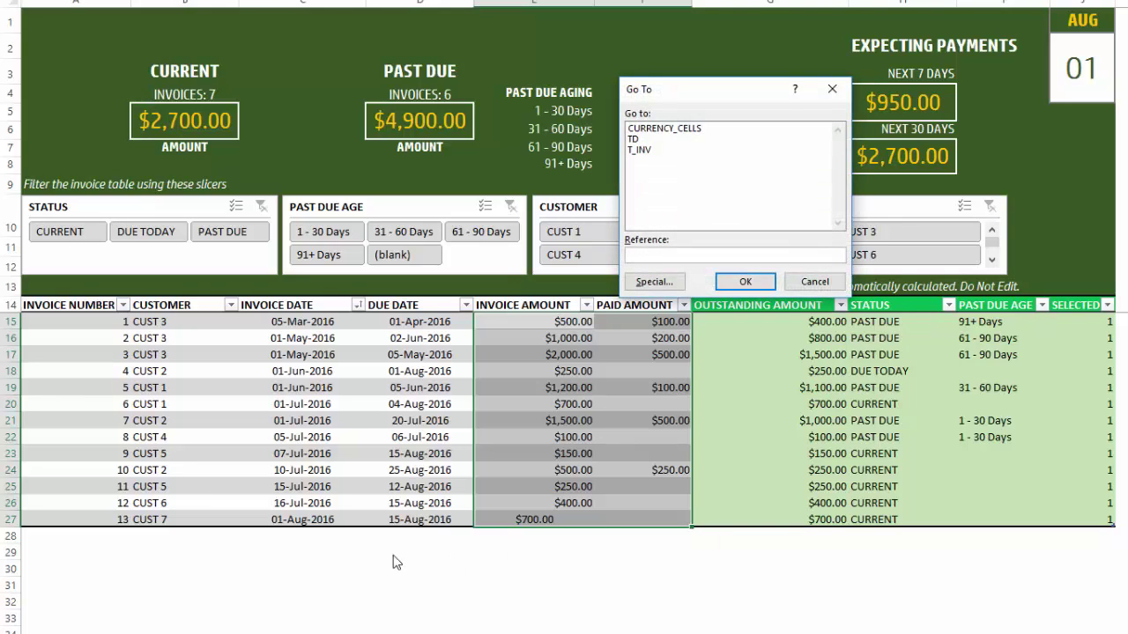
left_click(644, 128)
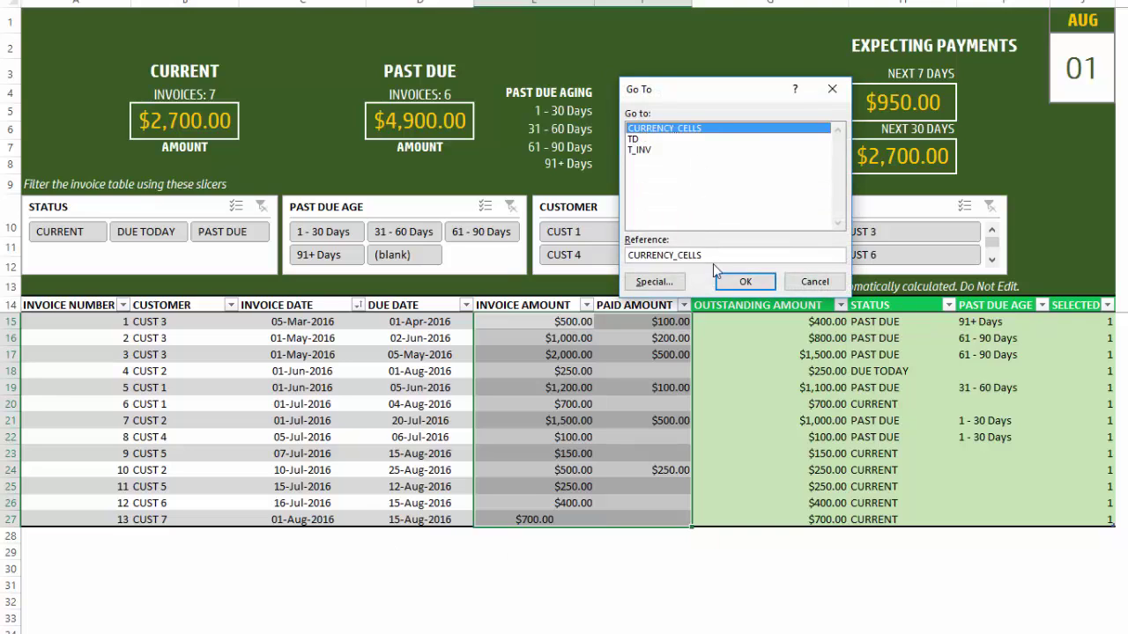
left_click(729, 288)
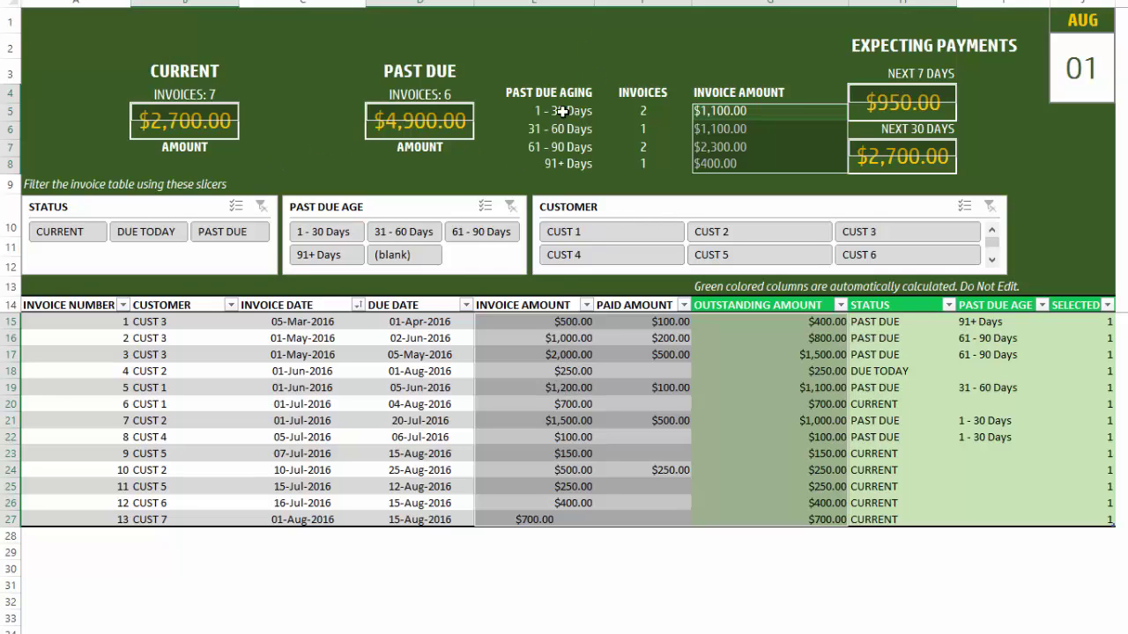
key("ctrl+1")
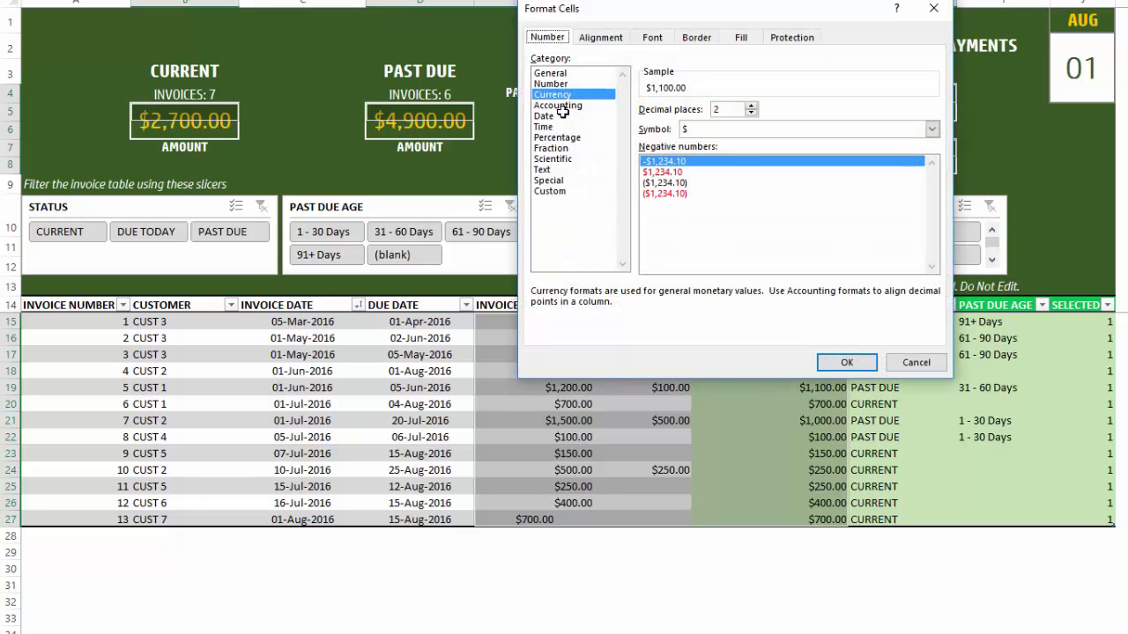
left_click(725, 130)
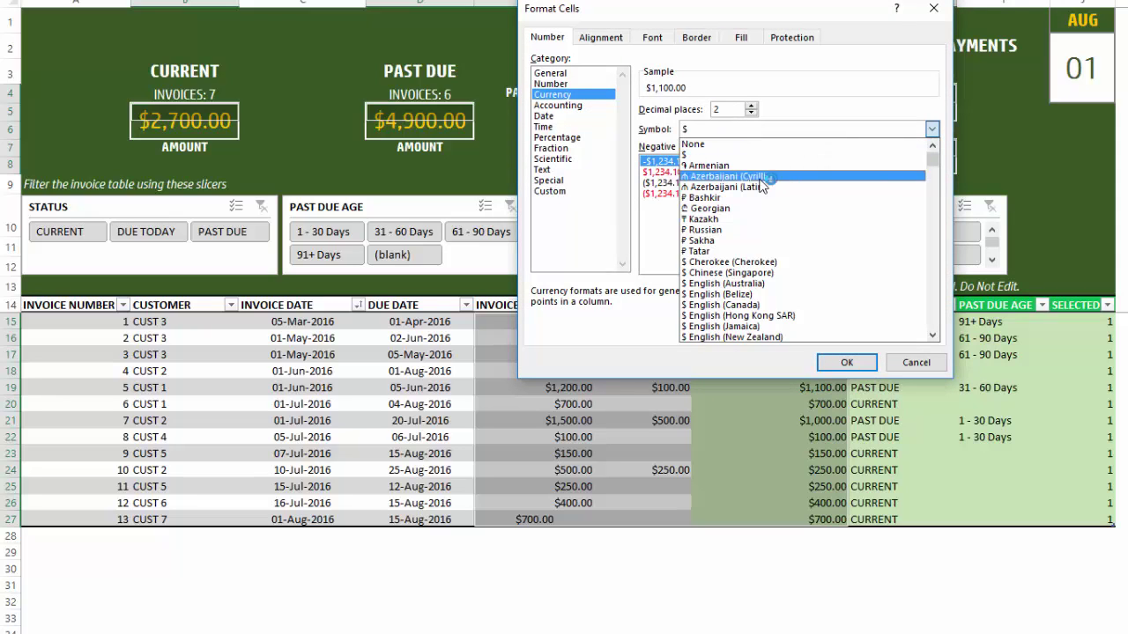
left_click(782, 154)
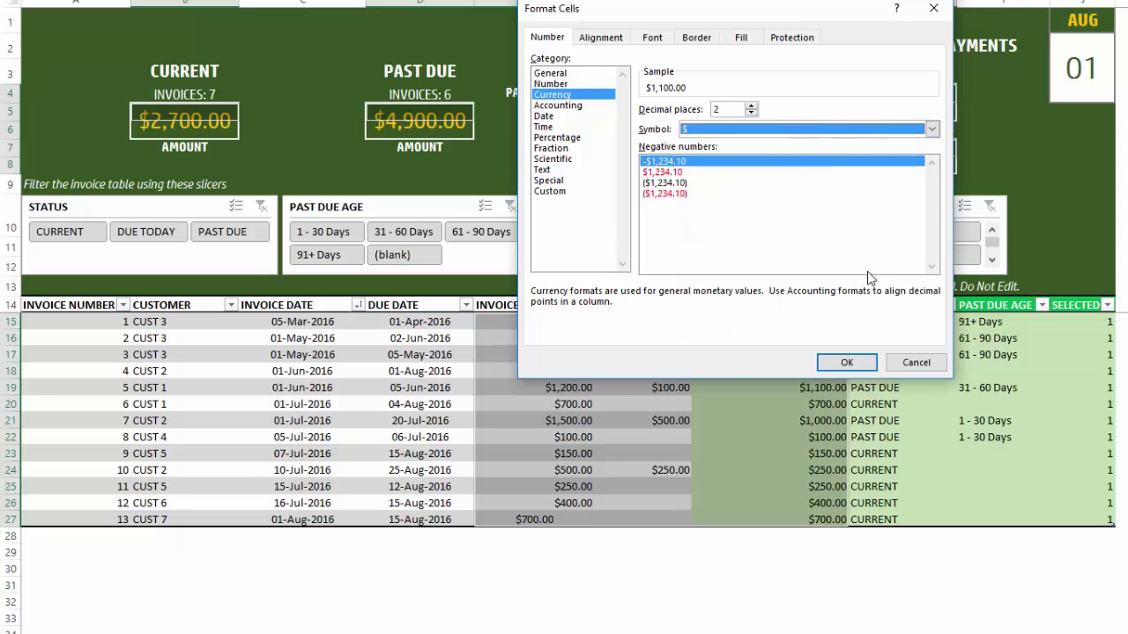
left_click(896, 362)
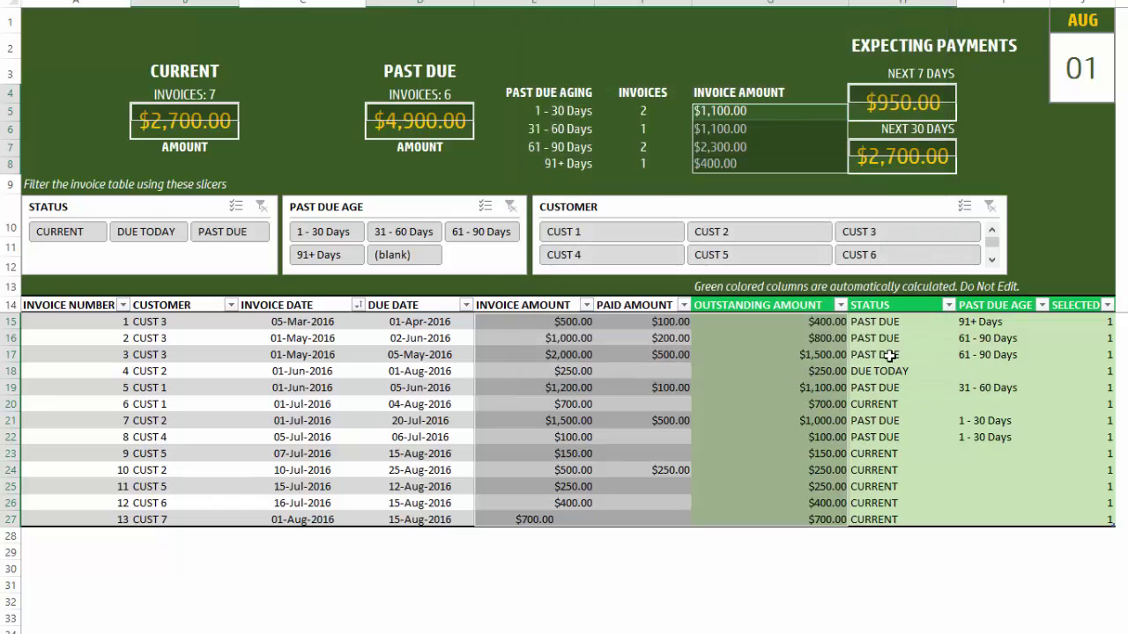
Sort the invoice table on the DUE DATE column, oldest to newest.
left_click(575, 324)
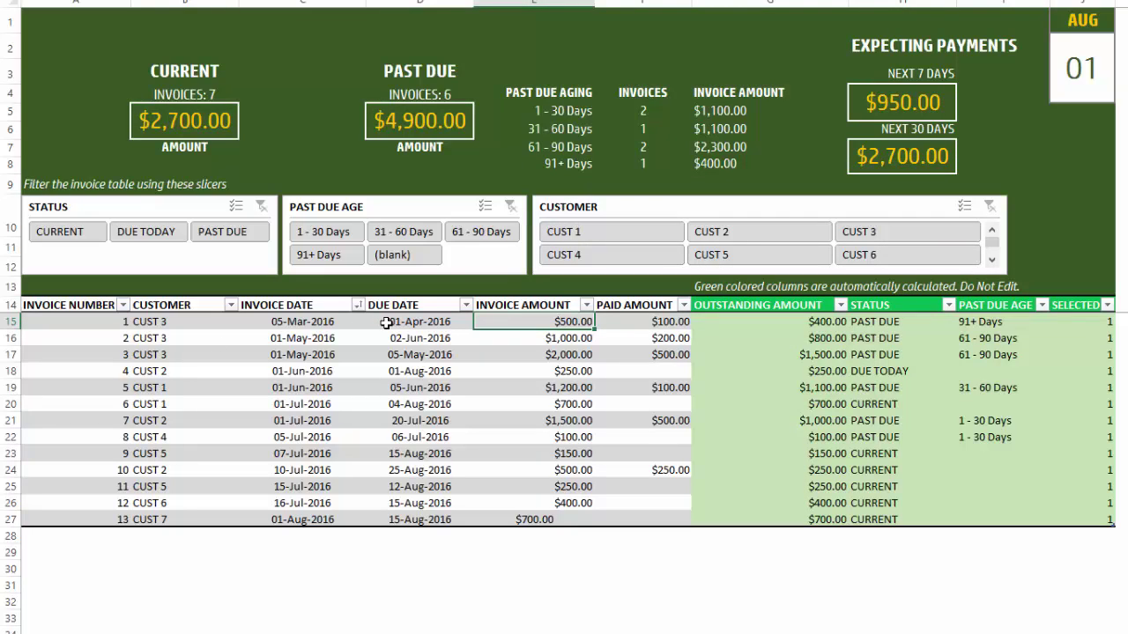
left_click(464, 305)
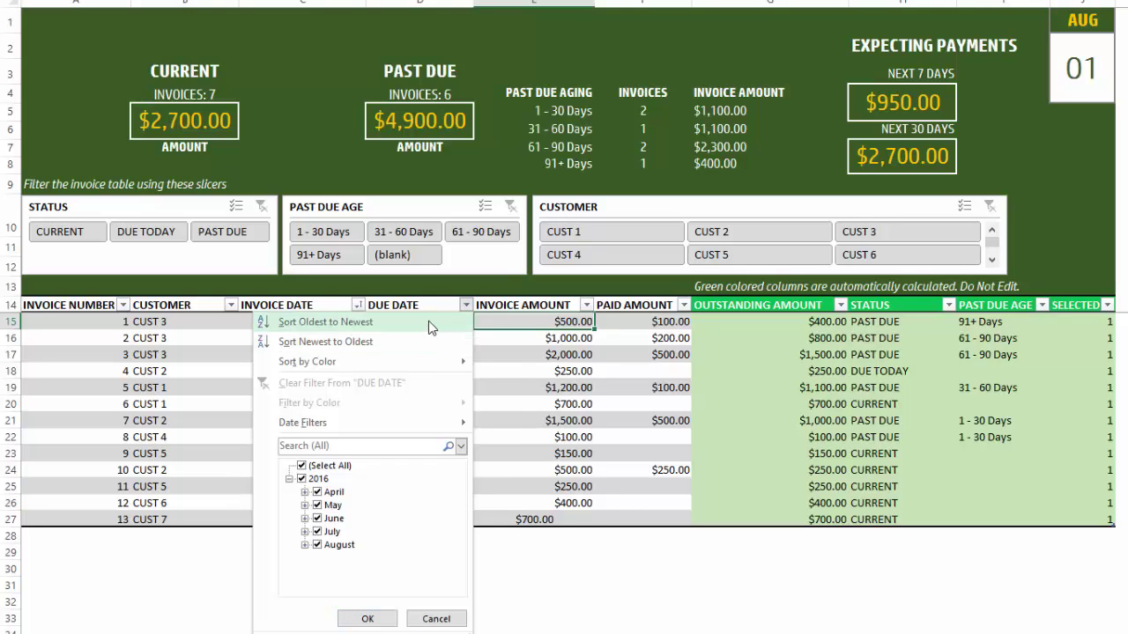
left_click(429, 321)
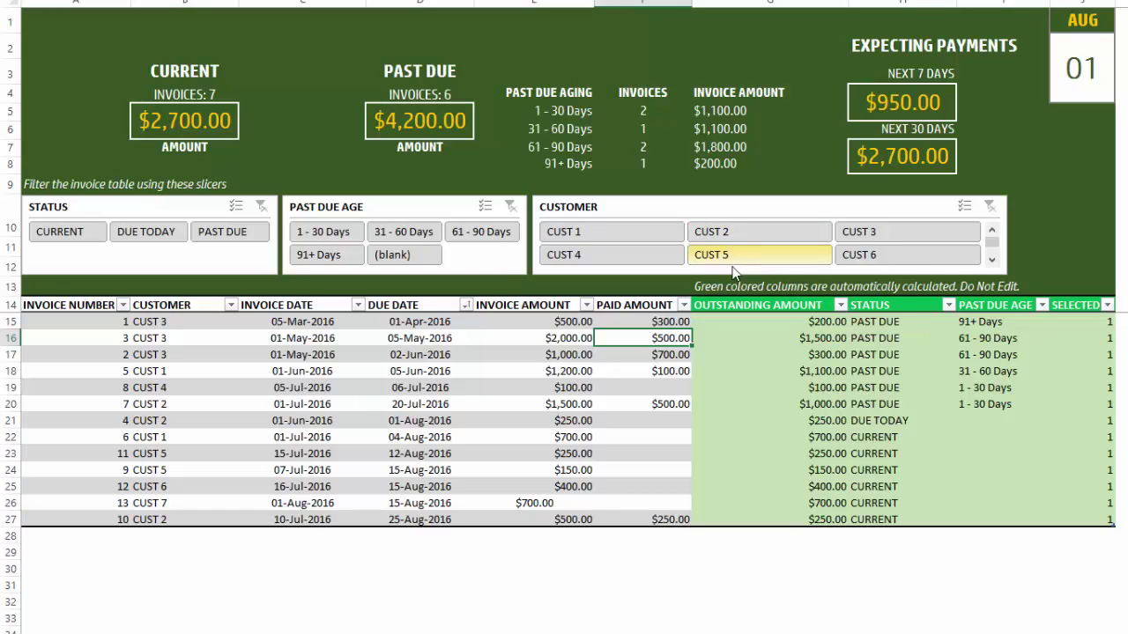
left_click(458, 322)
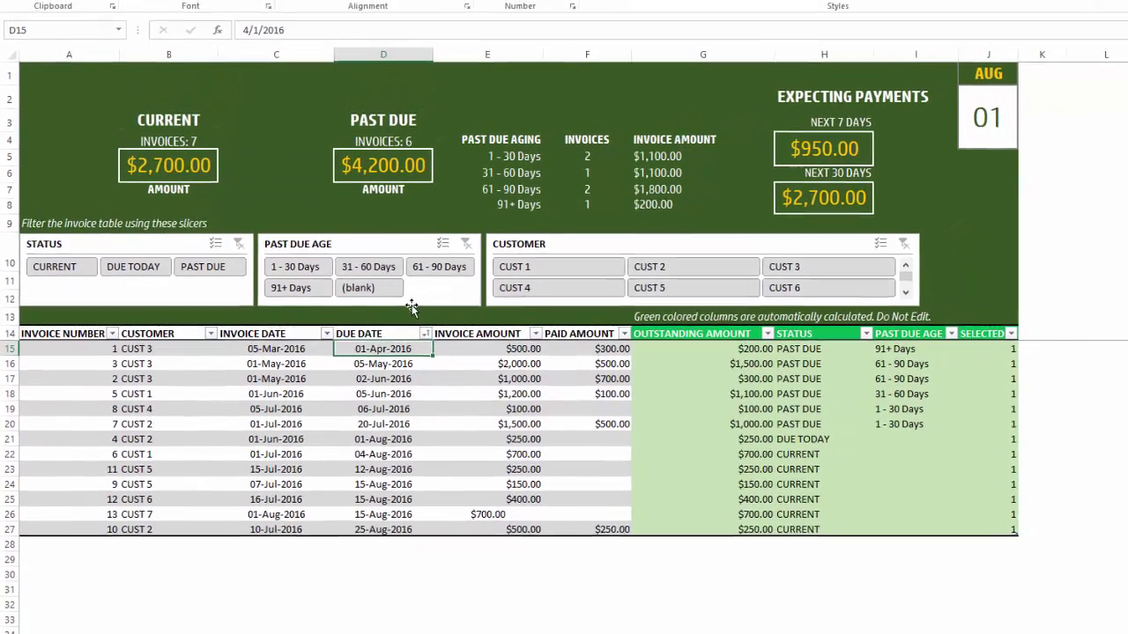
Enter =[@[INVOICE DATE]]+30 in D15 and overwrite the whole DUE DATE column with it.
type("=")
key("Left")
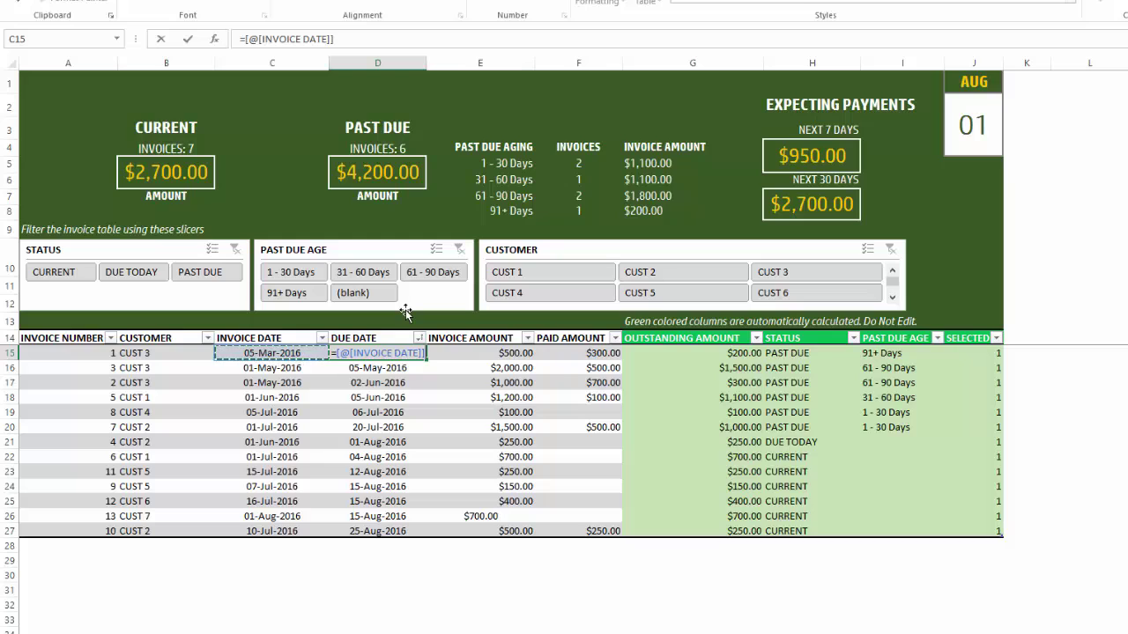
type("+30")
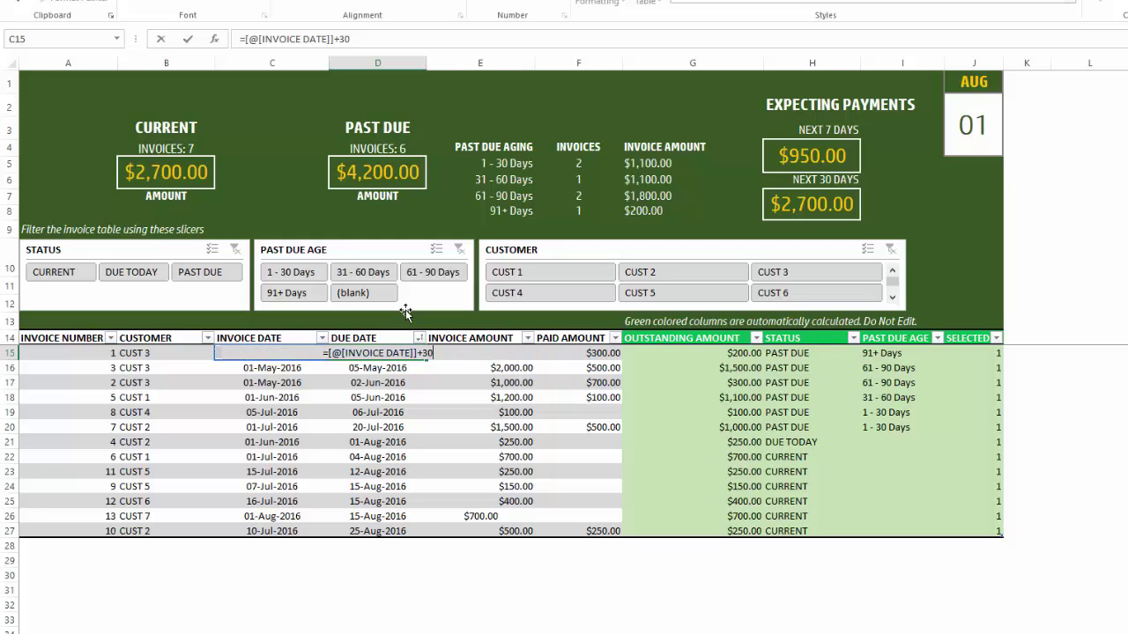
key("Return")
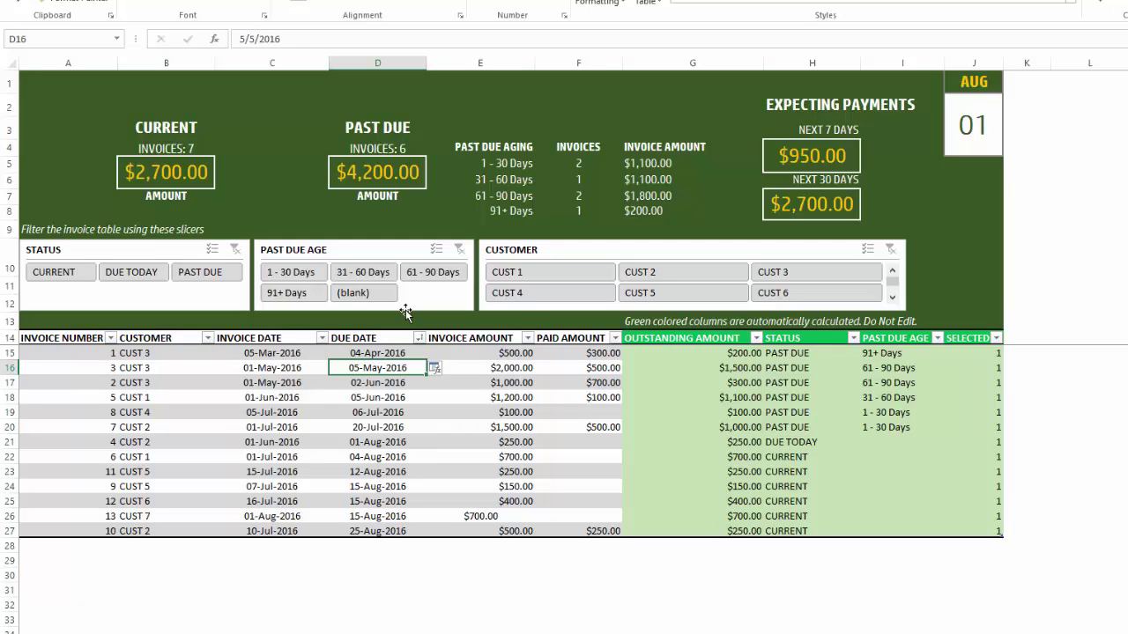
left_click(430, 385)
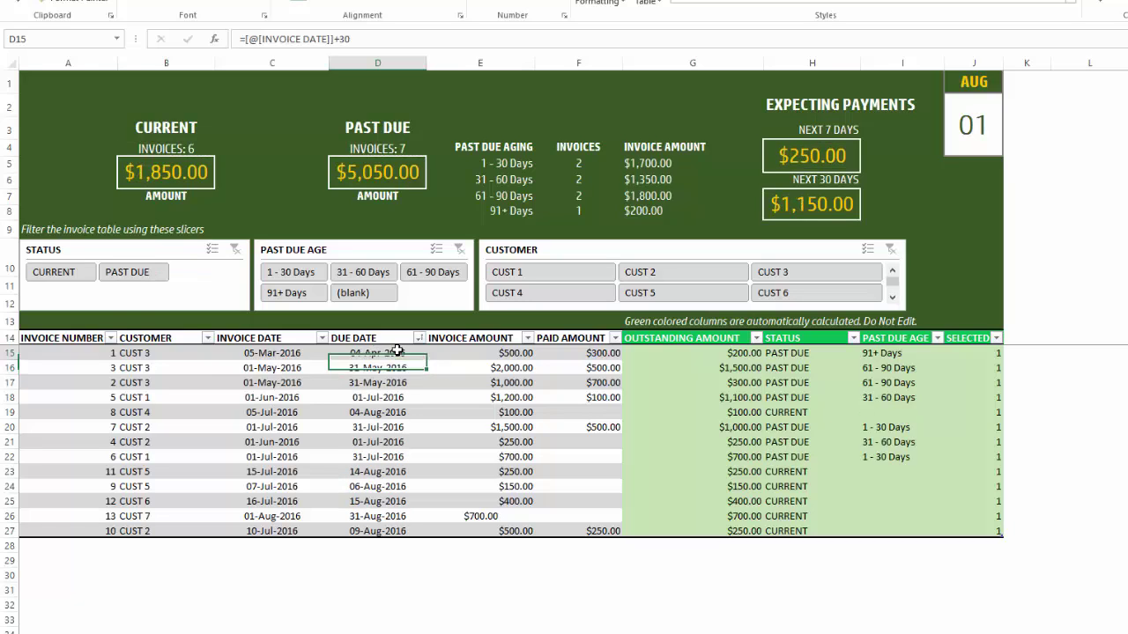
left_click(395, 395)
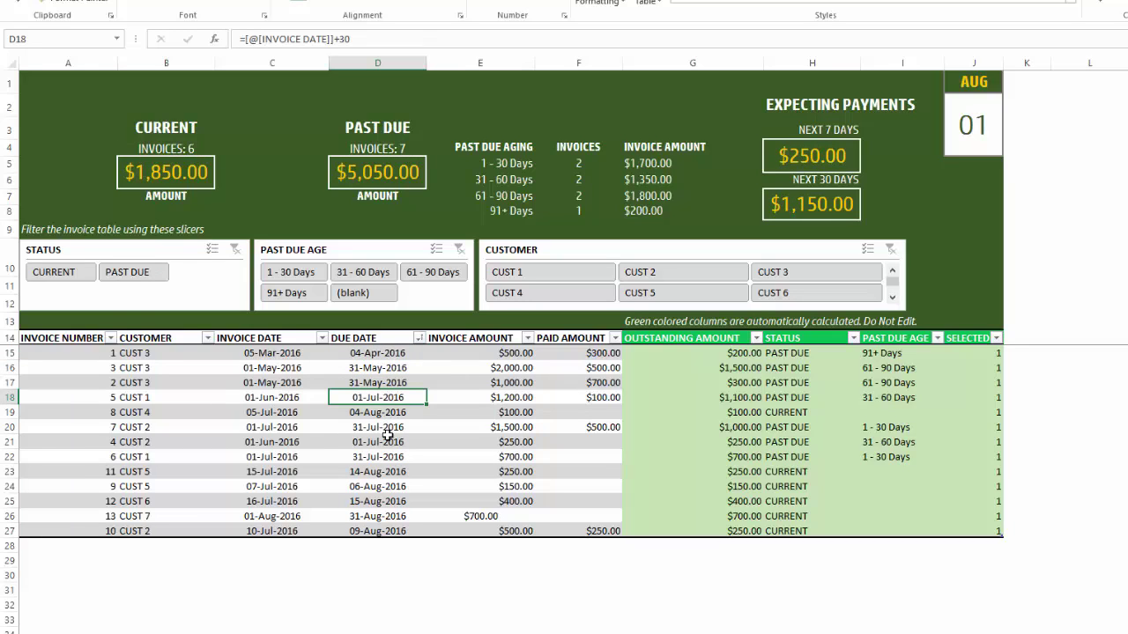
left_click(387, 356)
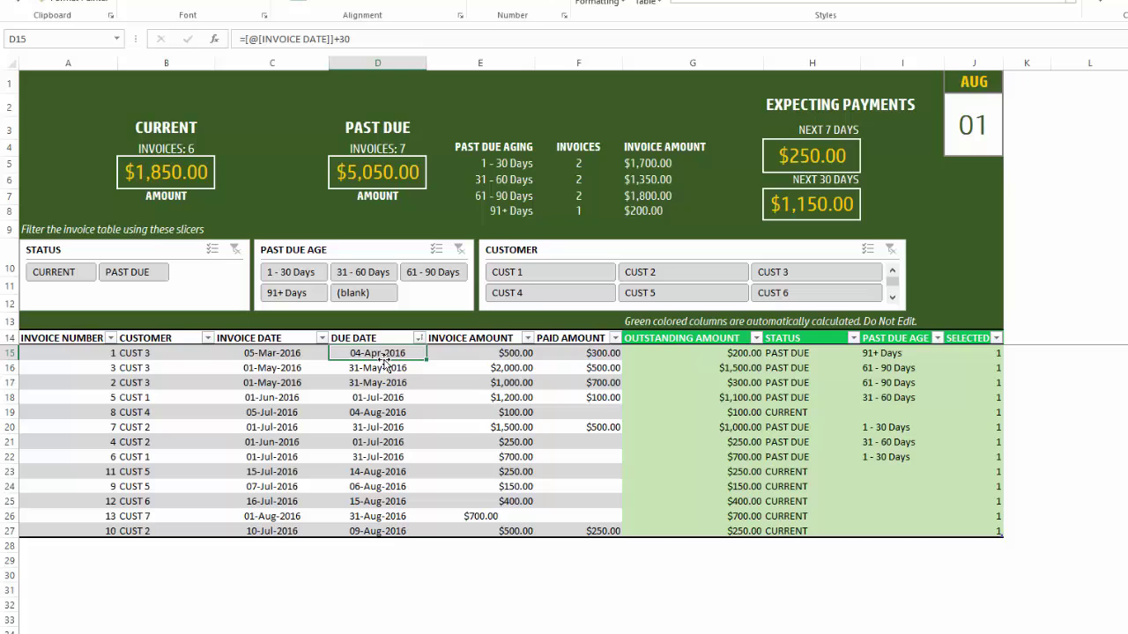
Add a NOTES header in K14, note 'Customer called' for invoice 1, and widen column K.
left_click(1027, 329)
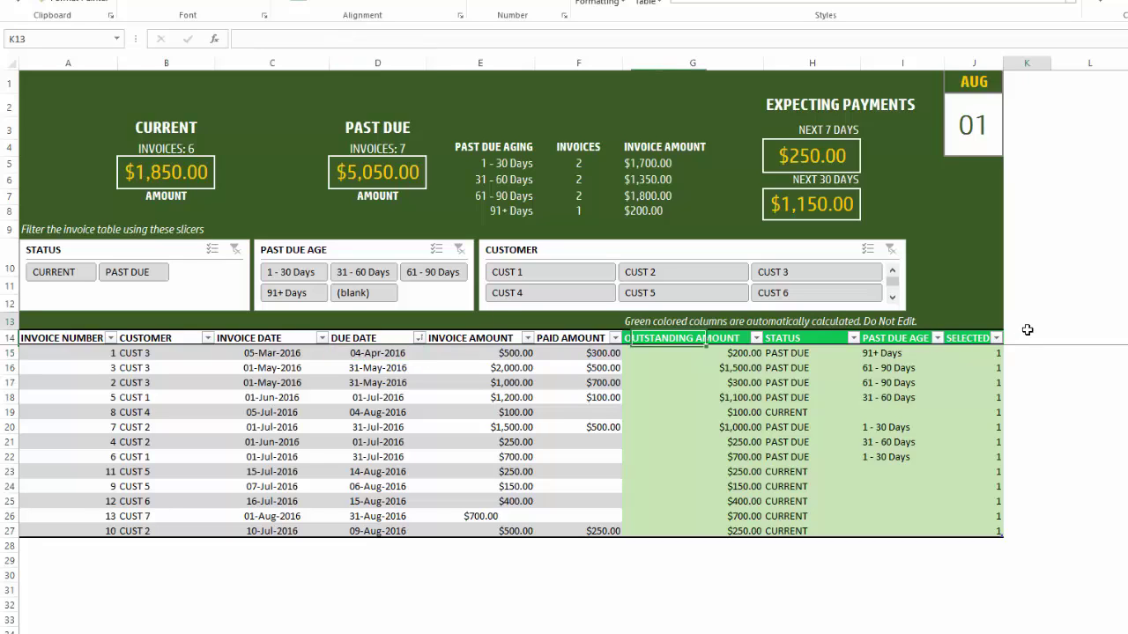
key("Down")
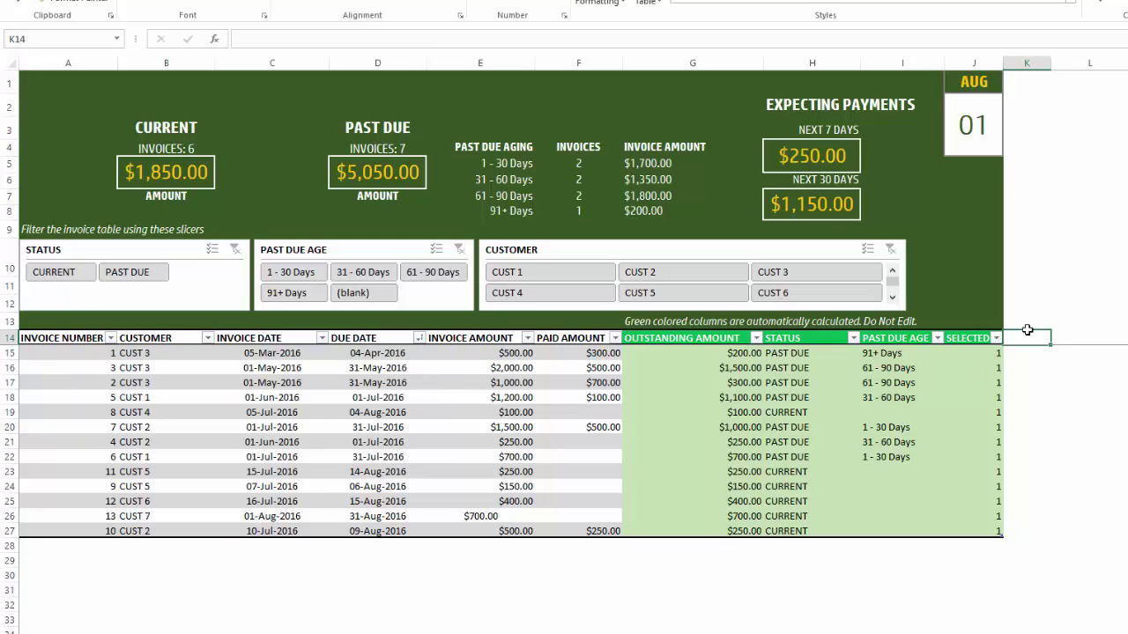
type("NOTES")
key("Return")
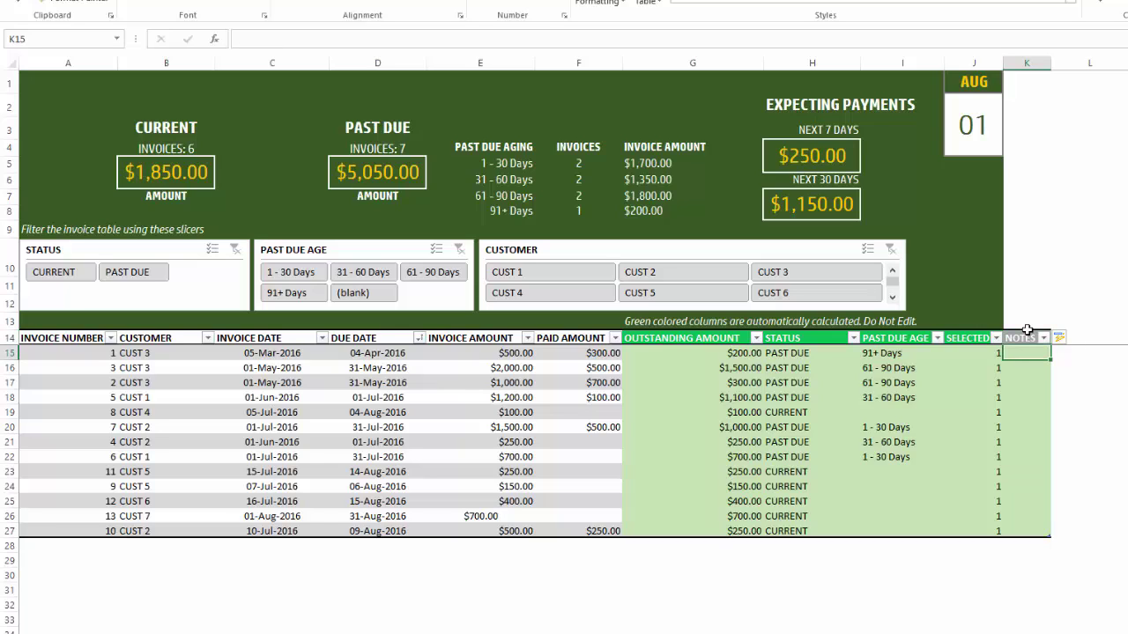
type("Customer called")
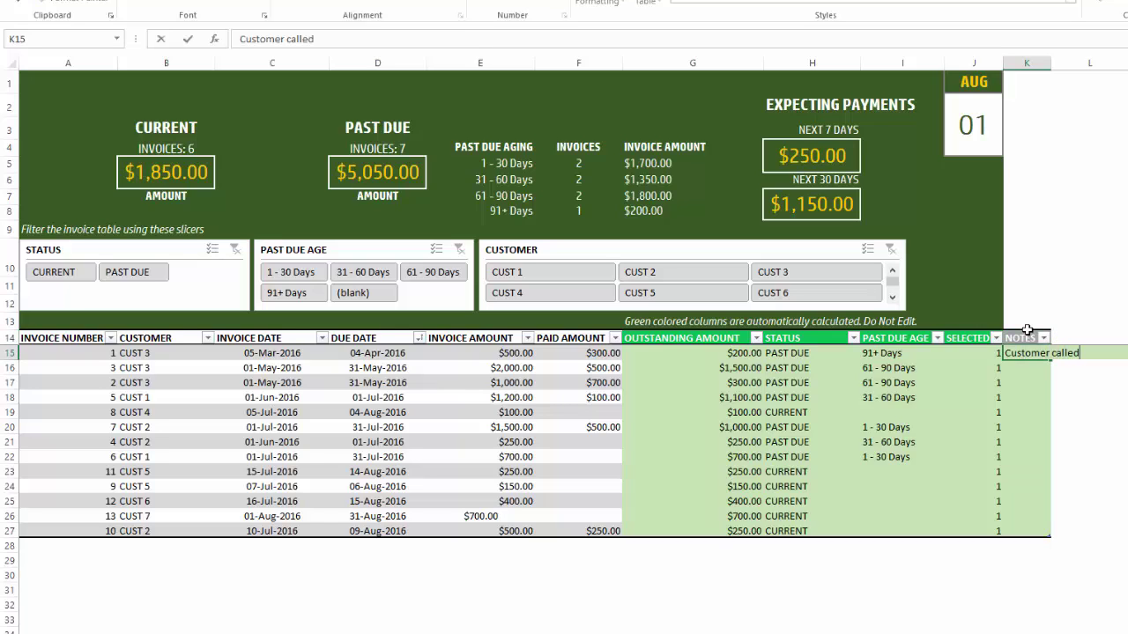
key("Return")
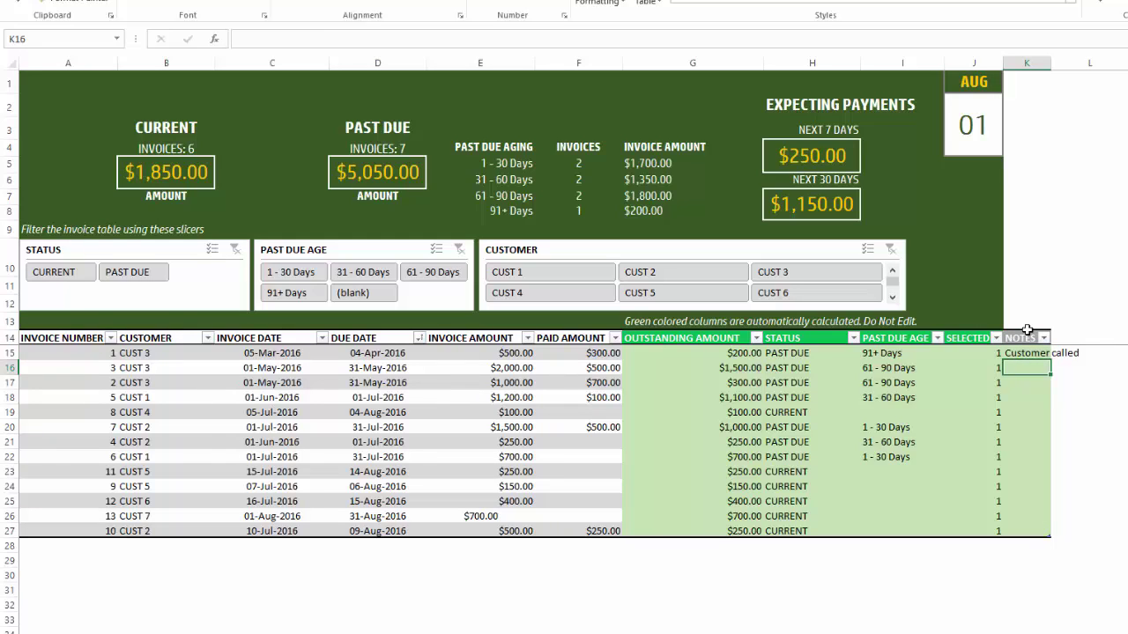
key("Up")
key("Up")
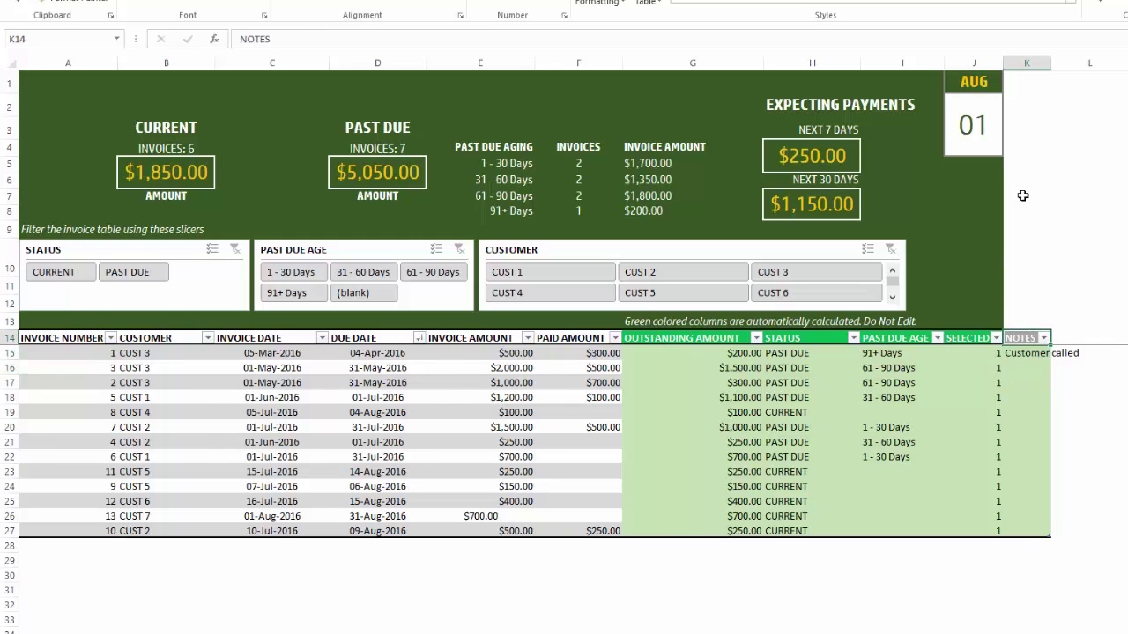
left_click_drag(1051, 66, 1105, 67)
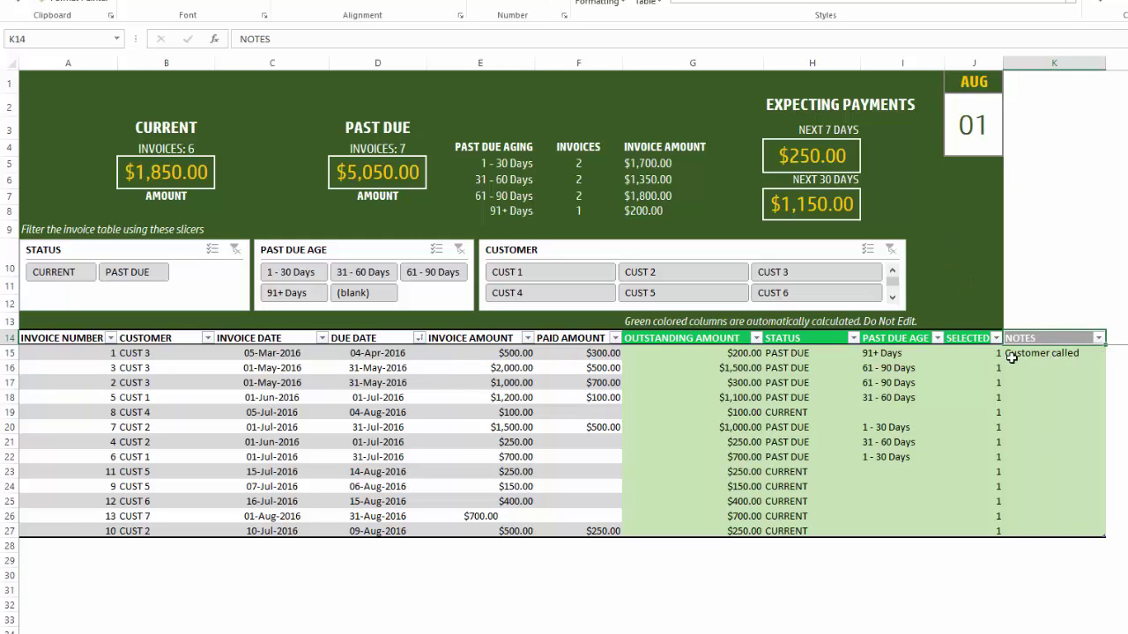
Inspect the PAST DUE AGE, STATUS and OUTSTANDING AMOUNT column formulas.
left_click(964, 353)
left_click(937, 354)
key("Left")
key("Left")
key("Right")
key("Right")
key("Right")
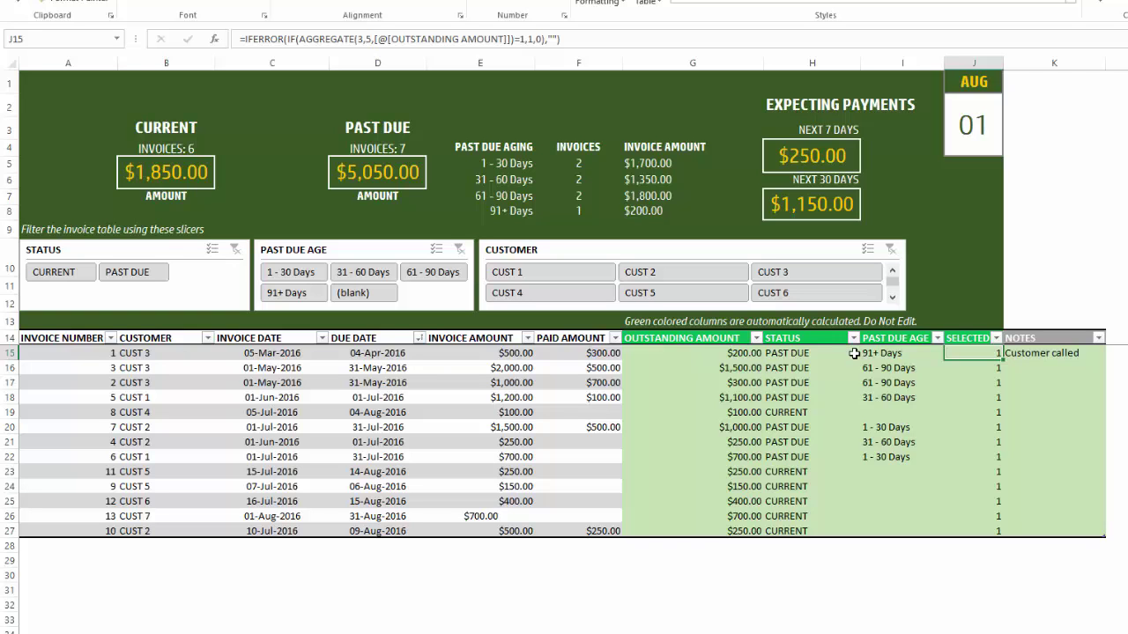
left_click(853, 353)
key("Left")
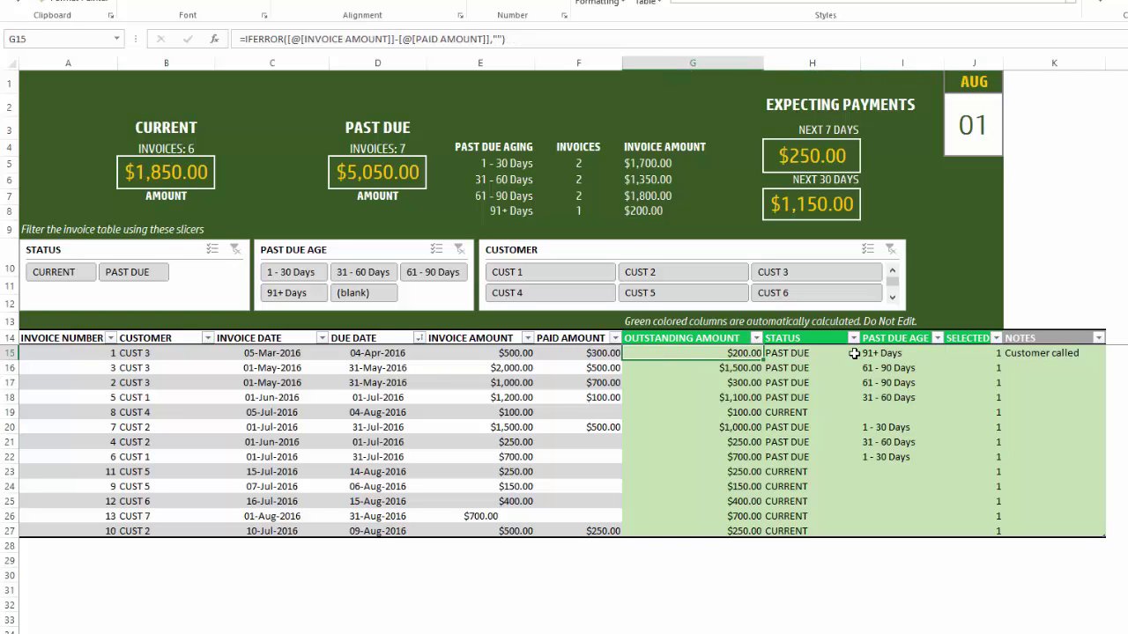